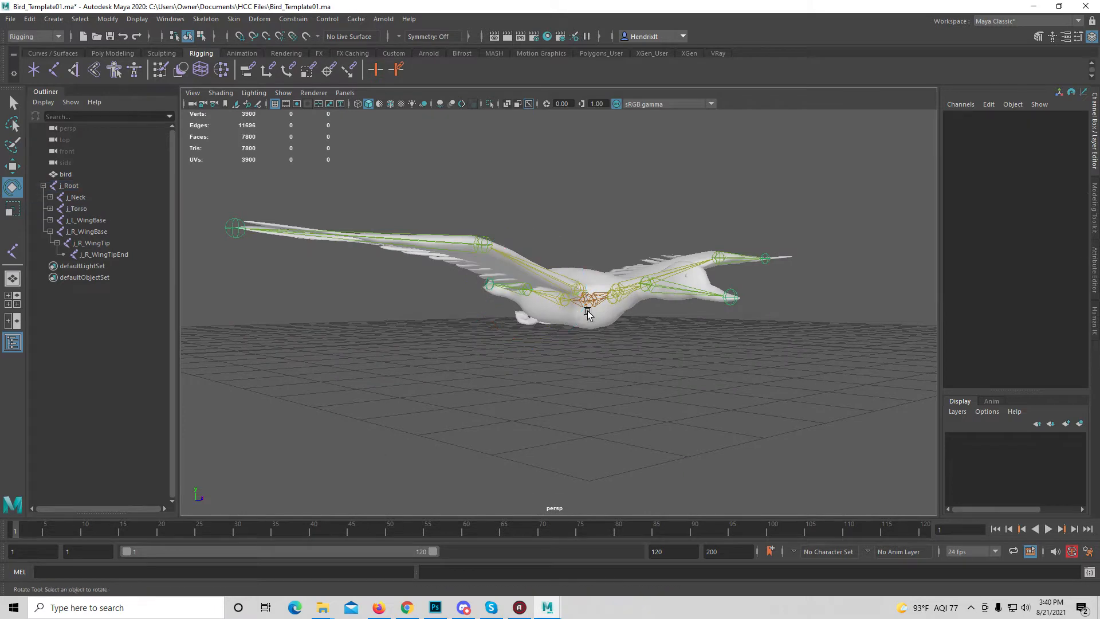
Test the bird's skin binding by moving the j_Root joint, and undo the move
{"action": "left_click", "coordinate": [69, 186]}
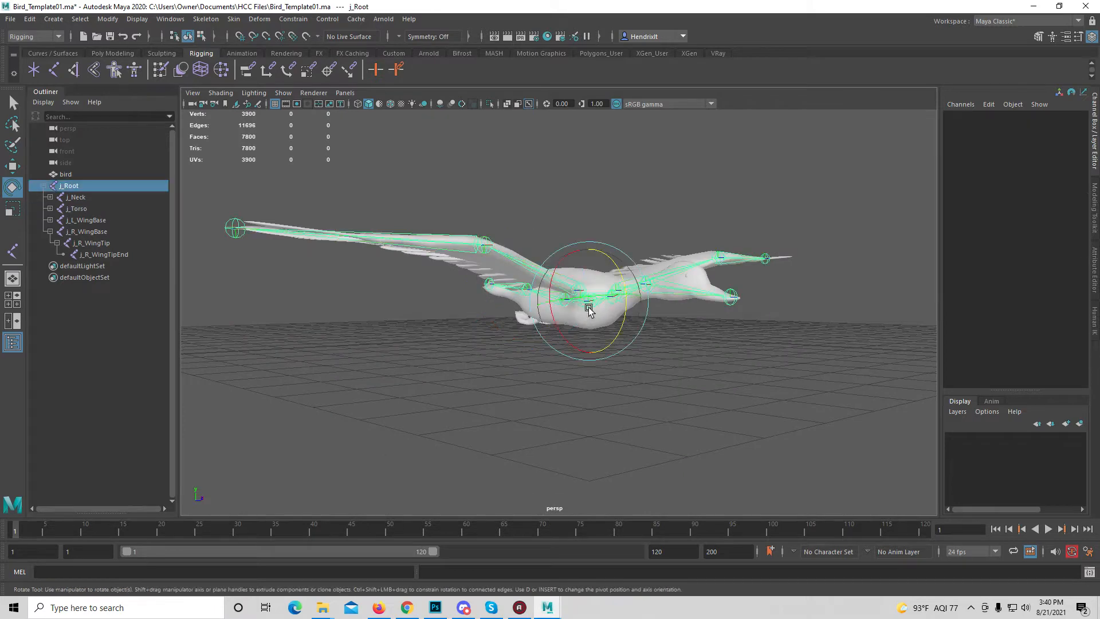
{"action": "left_click", "coordinate": [12, 166]}
{"action": "left_click_drag", "start_coordinate": [657, 296], "coordinate": [660, 358], "text": "alt"}
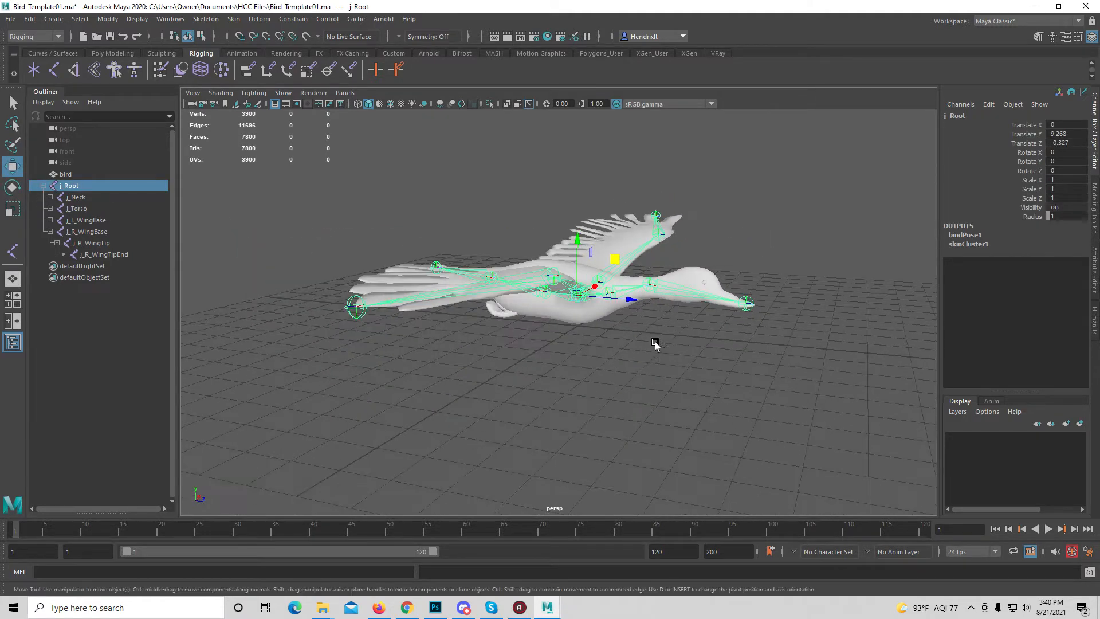
{"action": "left_click_drag", "start_coordinate": [615, 259], "coordinate": [535, 226]}
{"action": "key", "text": "ctrl+z"}
{"action": "key", "text": "ctrl+z"}
{"action": "key", "text": "ctrl+z"}
{"action": "key", "text": "ctrl+z"}
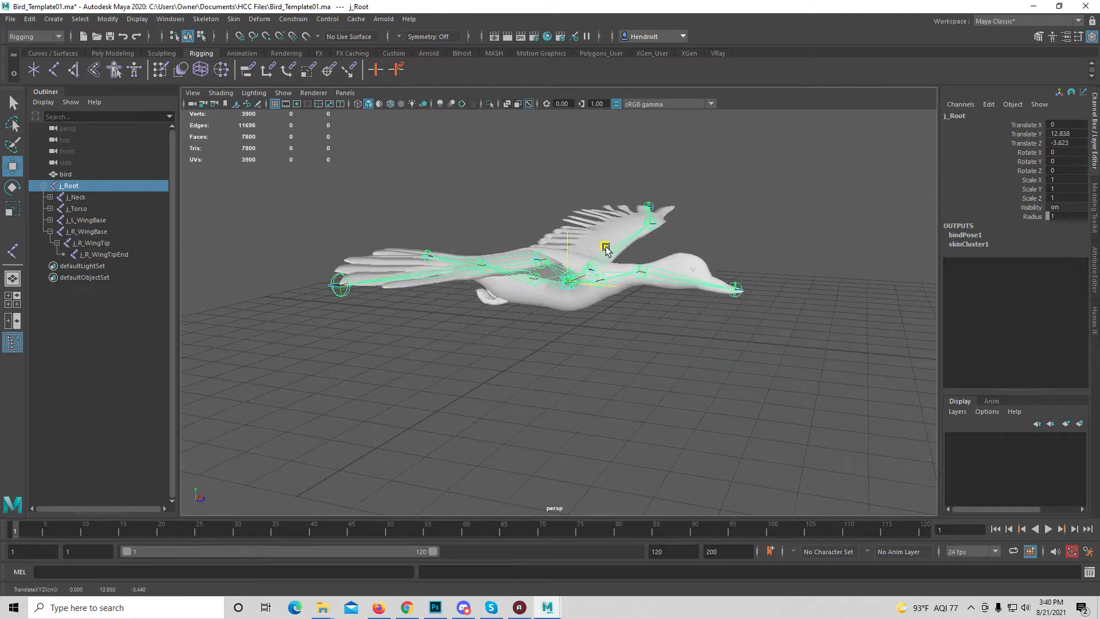
Test the head deformation by rotating the j_Head joint, and undo the rotation
{"action": "left_click", "coordinate": [654, 294]}
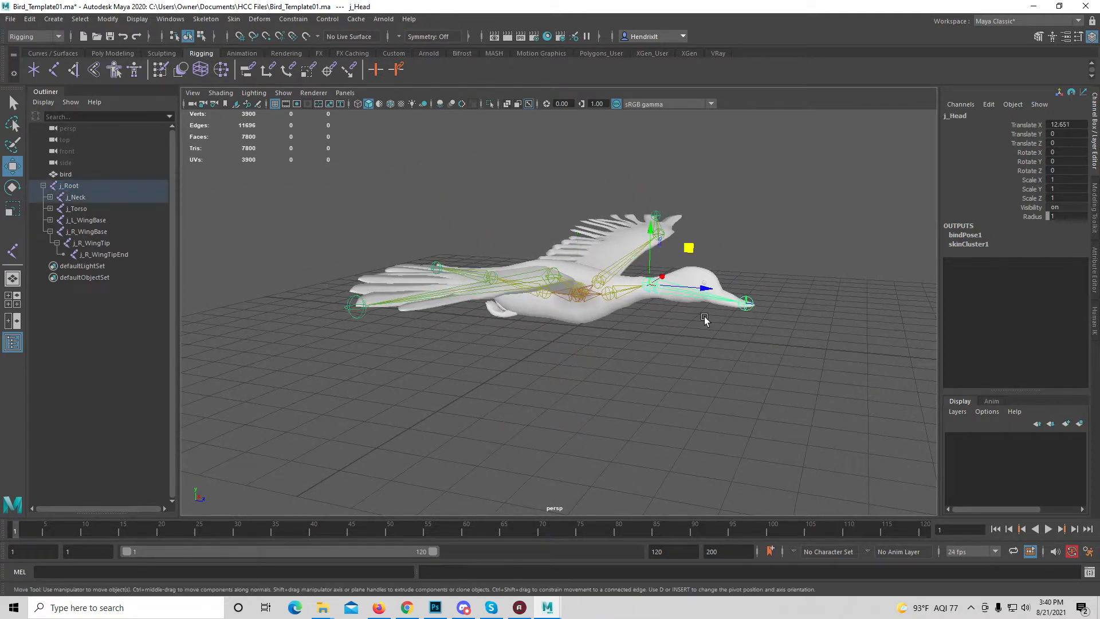
{"action": "key", "text": "e"}
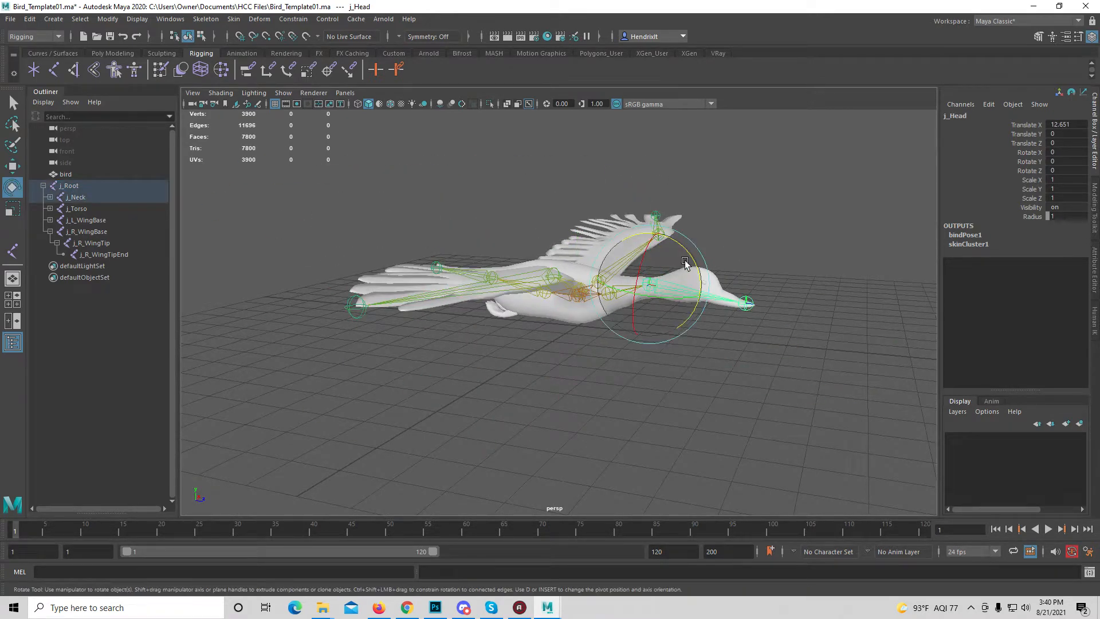
{"action": "mouse_move", "coordinate": [685, 263]}
{"action": "left_mouse_down"}
{"action": "mouse_move", "coordinate": [690, 286]}
{"action": "mouse_move", "coordinate": [661, 277]}
{"action": "mouse_move", "coordinate": [672, 273]}
{"action": "left_mouse_up"}
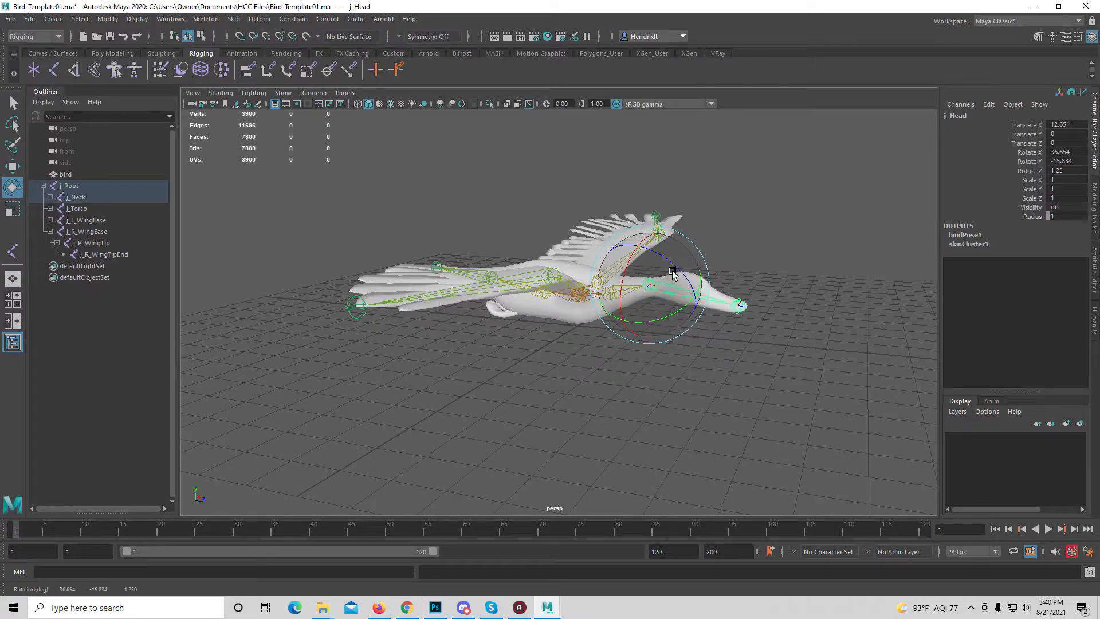
{"action": "key", "text": "ctrl+z"}
Test both wings by rotating j_R_WingBase and j_L_WingBase together about Z to about -72, and undo the rotation
{"action": "left_click_drag", "start_coordinate": [646, 393], "coordinate": [555, 298], "text": "alt"}
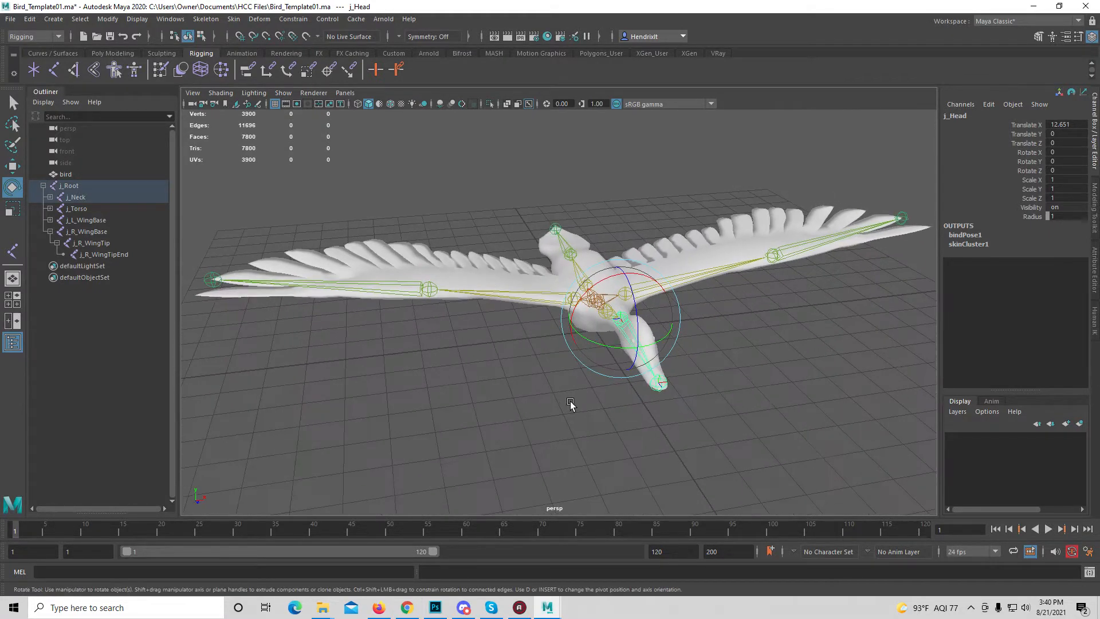
{"action": "left_click", "coordinate": [551, 295]}
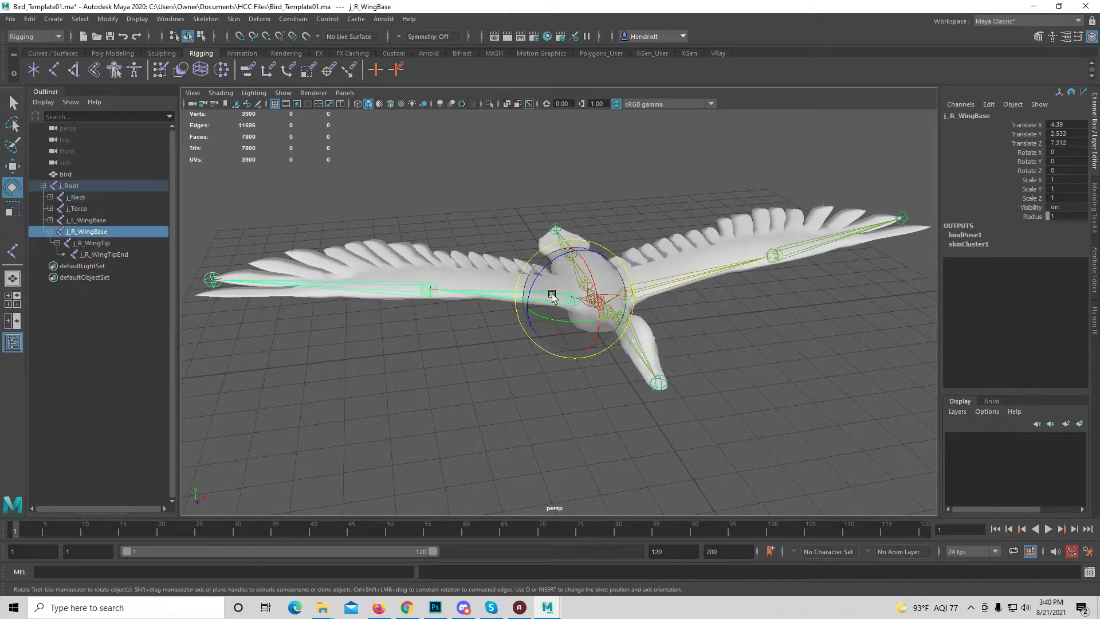
{"action": "left_click", "coordinate": [653, 283], "text": "shift"}
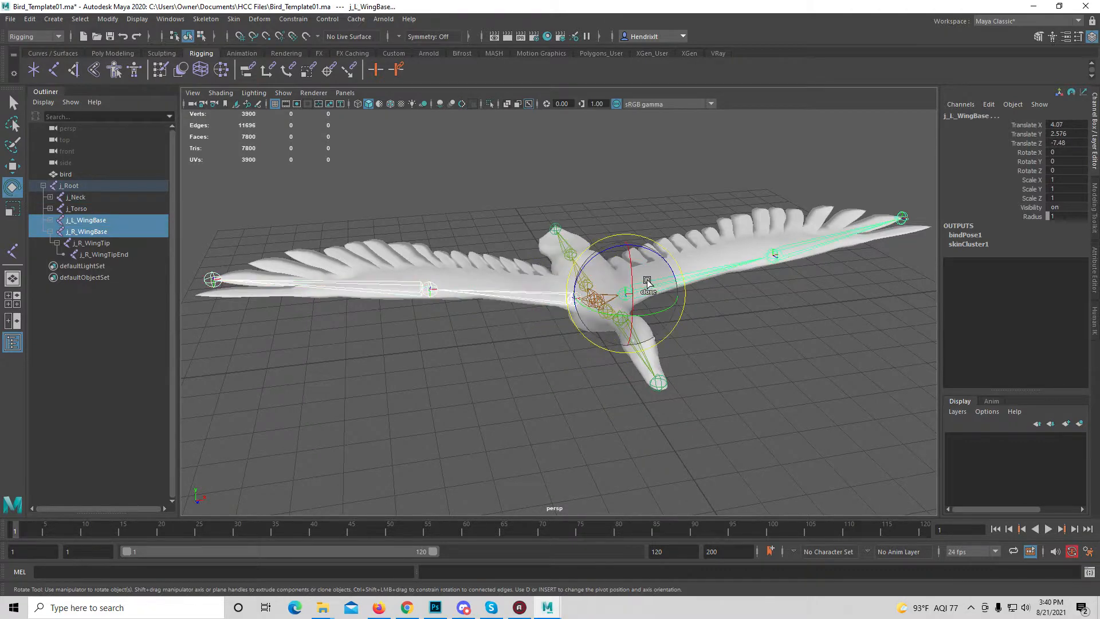
{"action": "left_click_drag", "start_coordinate": [597, 258], "coordinate": [737, 166]}
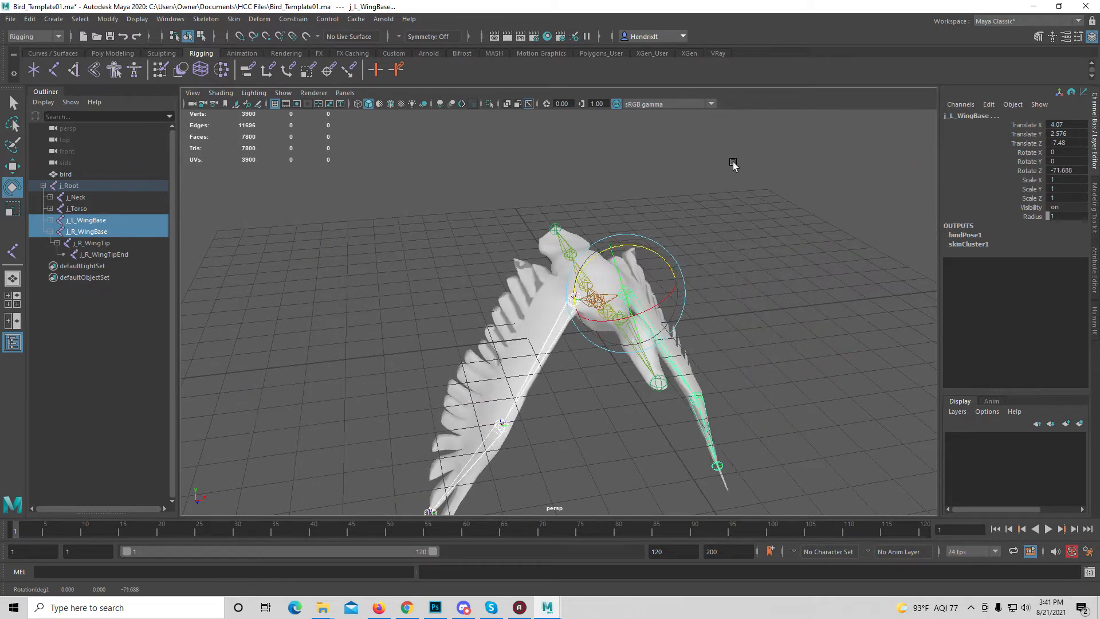
{"action": "left_click_drag", "start_coordinate": [504, 291], "coordinate": [574, 307], "text": "alt"}
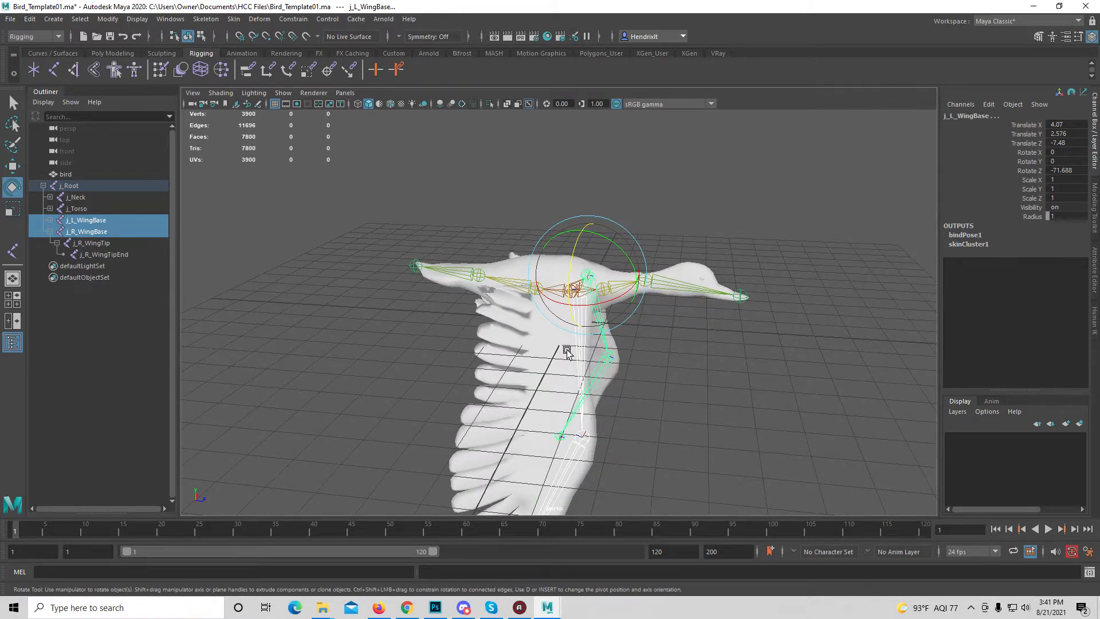
{"action": "key", "text": "ctrl+z"}
{"action": "left_click_drag", "start_coordinate": [640, 399], "coordinate": [601, 410], "text": "alt"}
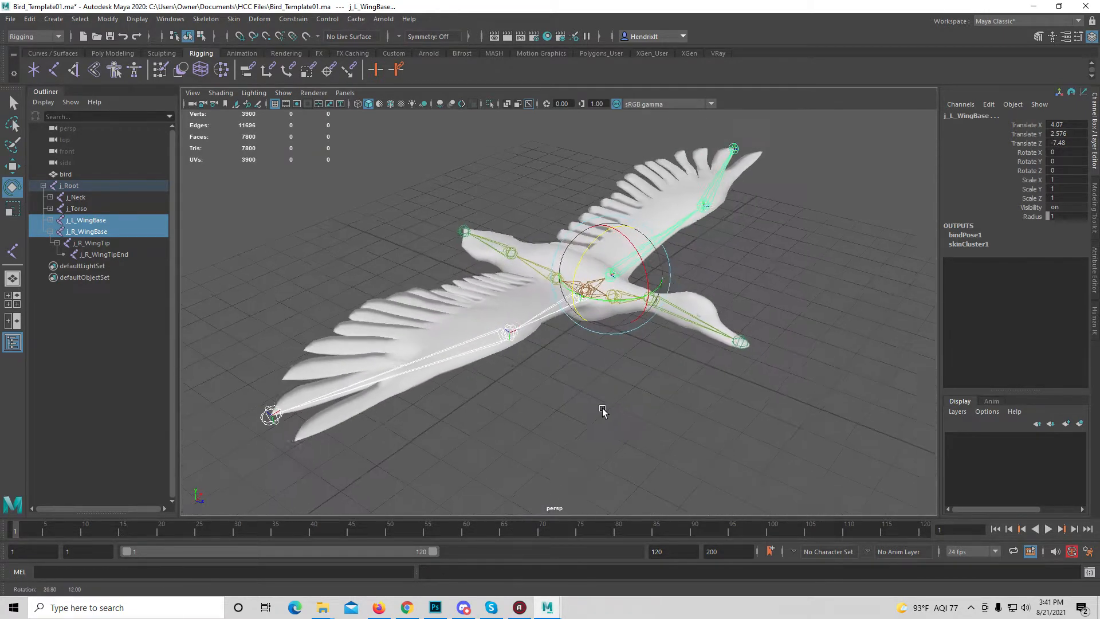
Start Paint Skin Weights on the bird mesh and open its tool settings clear of the model
{"action": "left_click", "coordinate": [796, 262]}
{"action": "left_click", "coordinate": [613, 217]}
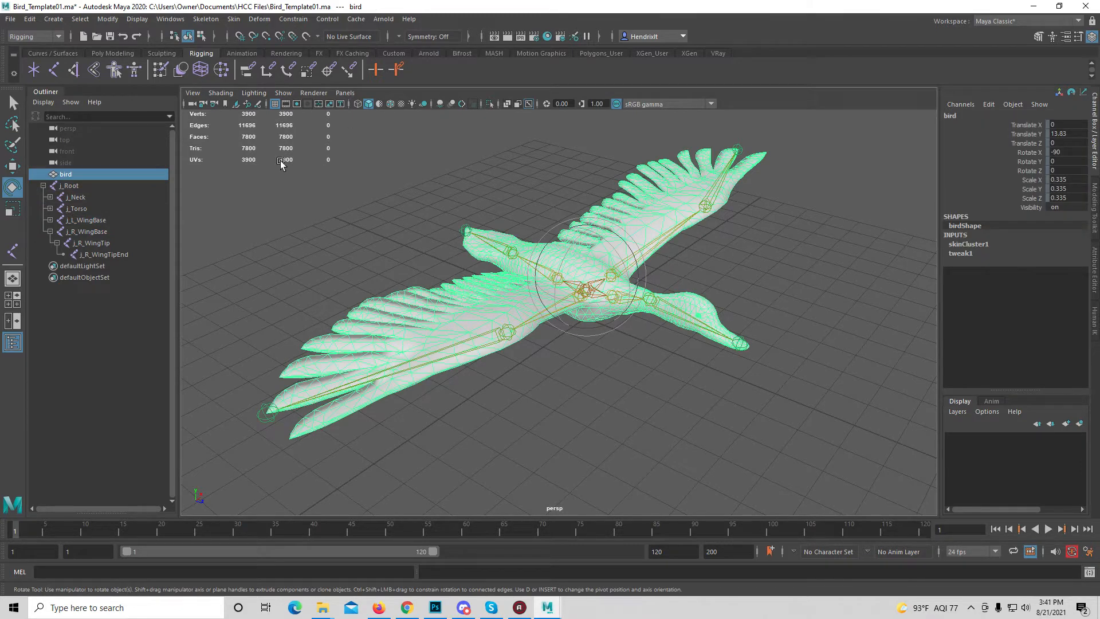
{"action": "left_click", "coordinate": [235, 21]}
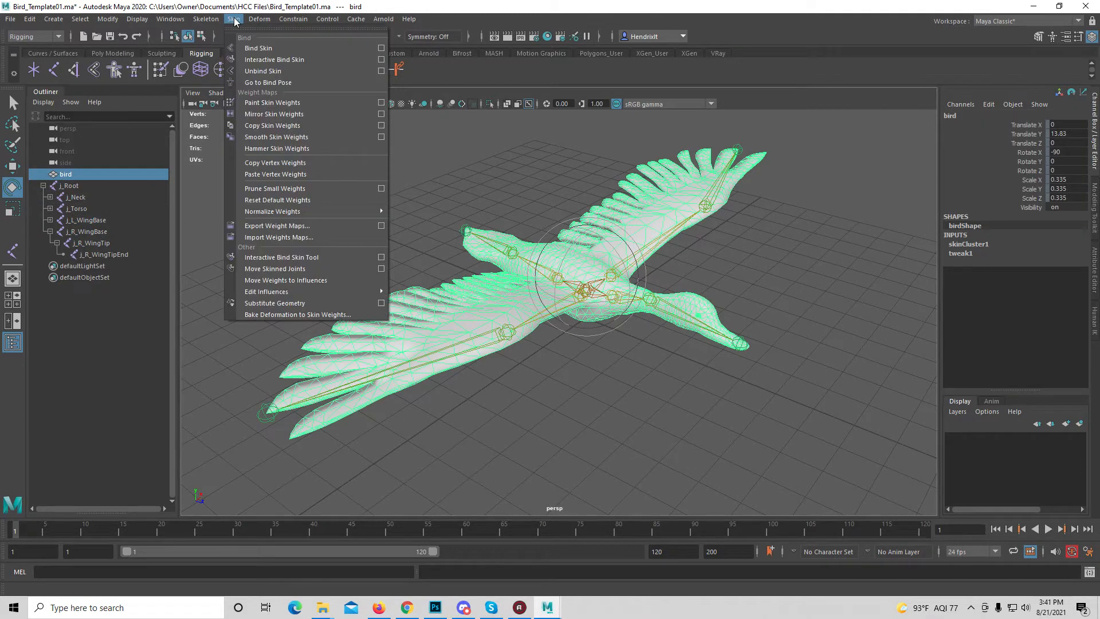
{"action": "left_click", "coordinate": [266, 103]}
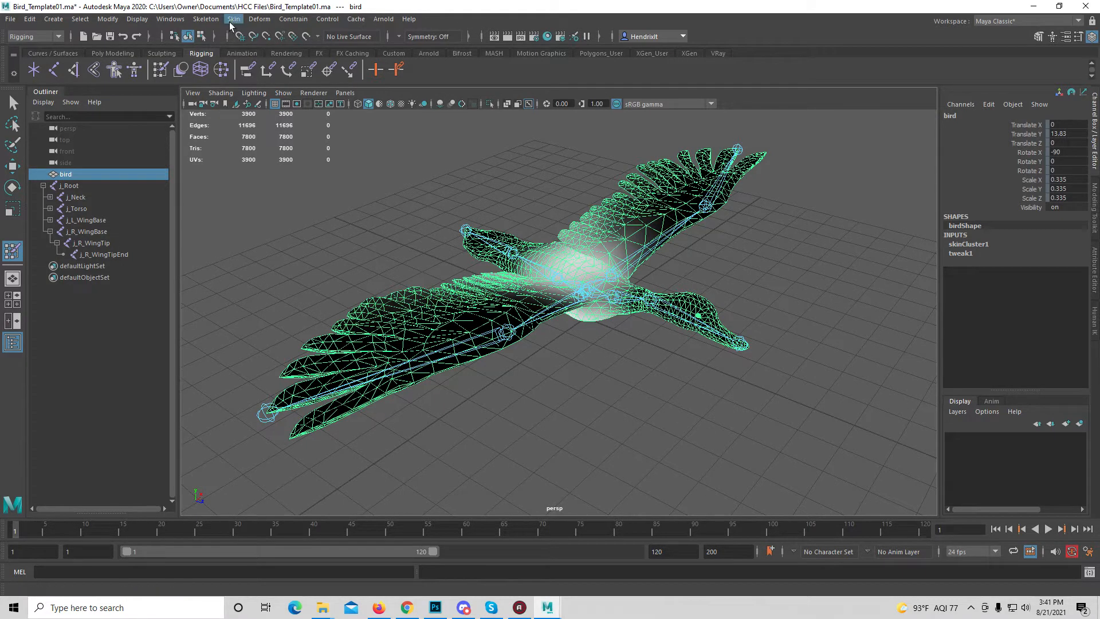
{"action": "double_click", "coordinate": [14, 252]}
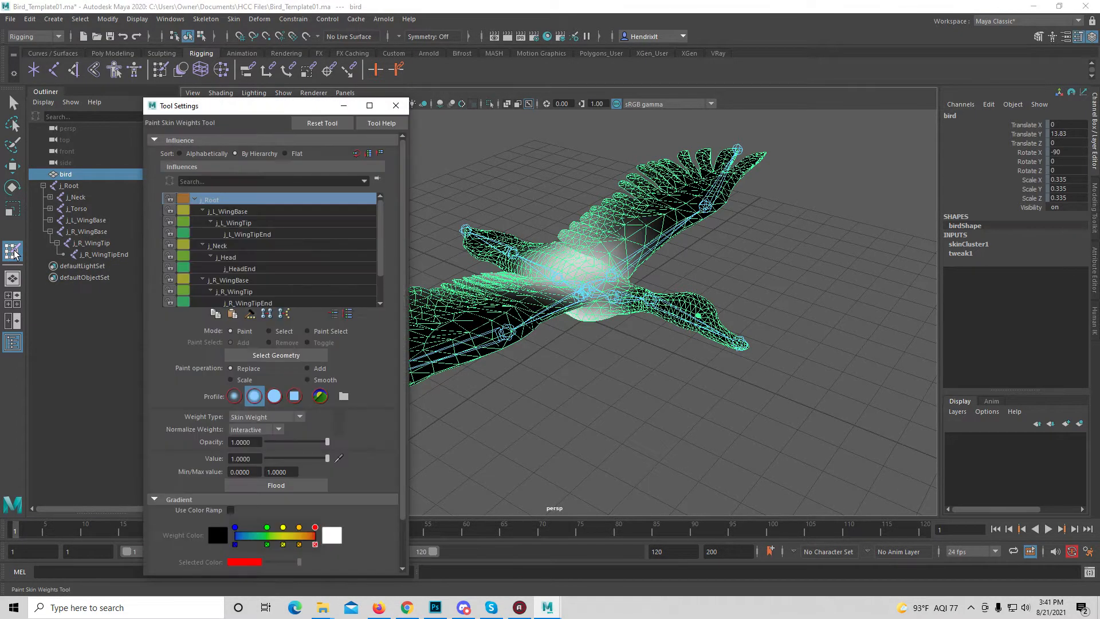
{"action": "left_click_drag", "start_coordinate": [208, 106], "coordinate": [113, 105]}
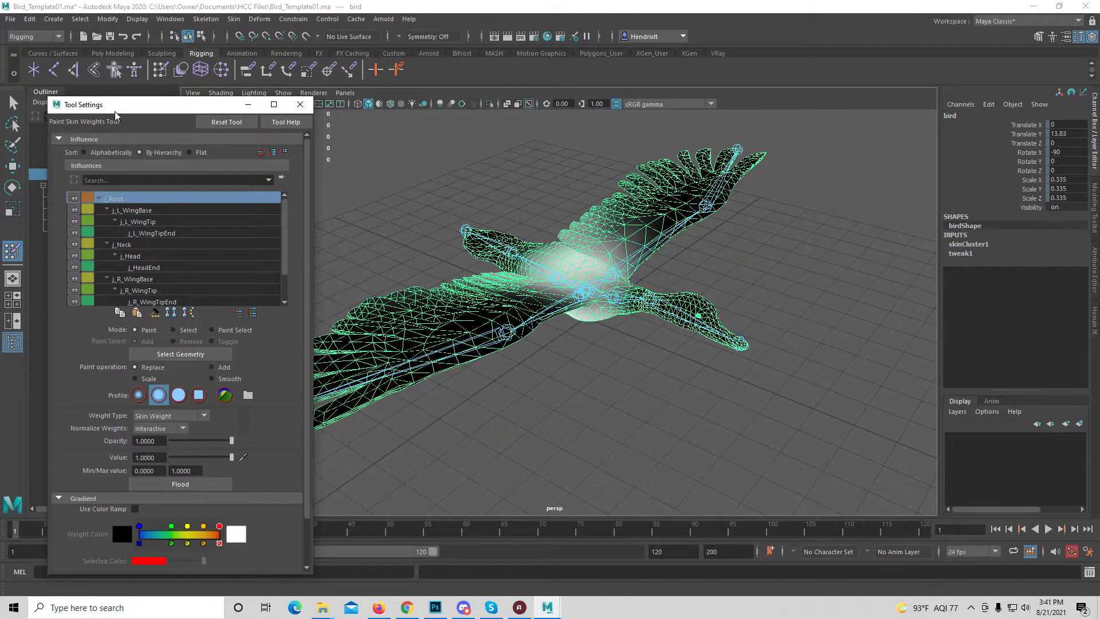
Examine the left wing's skin weights for j_L_WingBase, j_L_WingTip and j_L_WingTipEnd
{"action": "left_click", "coordinate": [167, 213]}
{"action": "left_click", "coordinate": [171, 224]}
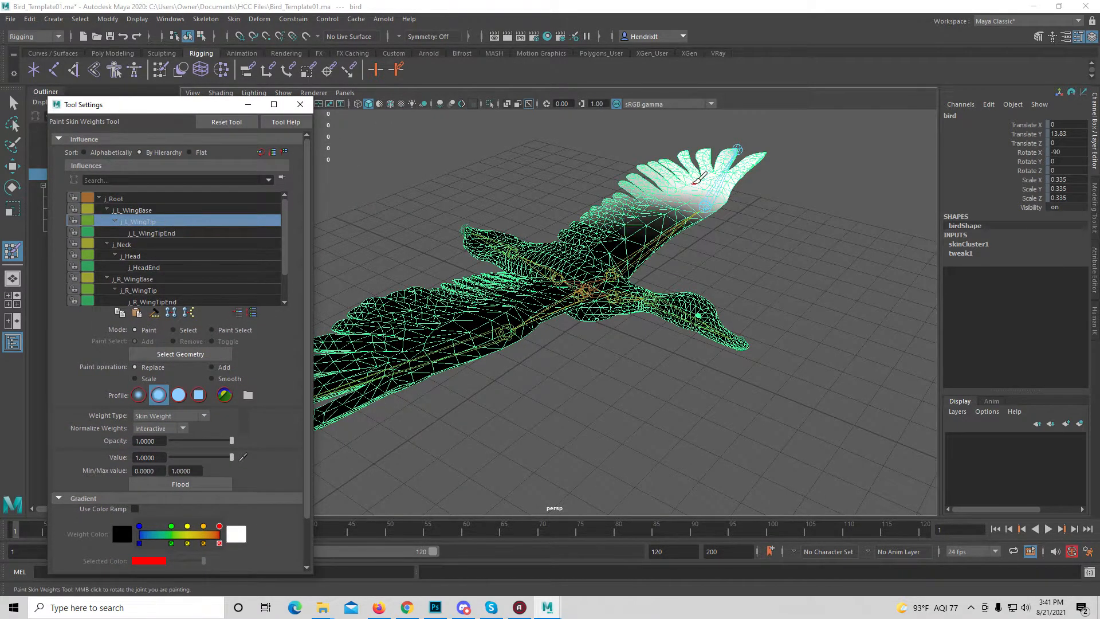
{"action": "left_click", "coordinate": [153, 233]}
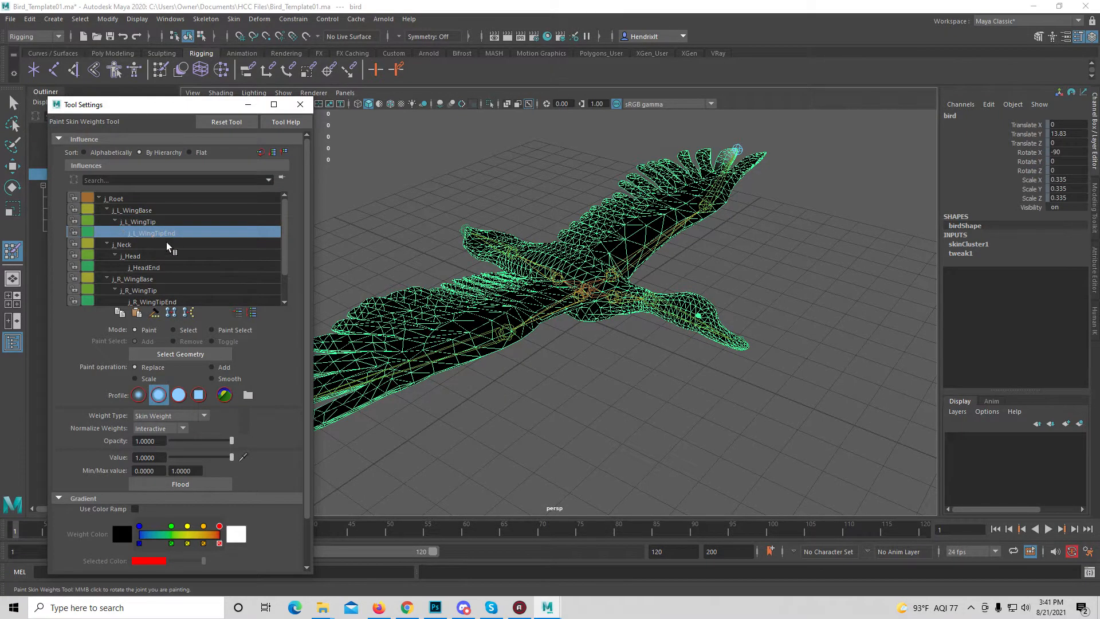
Paint j_L_WingBase weight onto the left wing's innermost feathers beside the body, replacing with value 1
{"action": "left_click", "coordinate": [132, 209]}
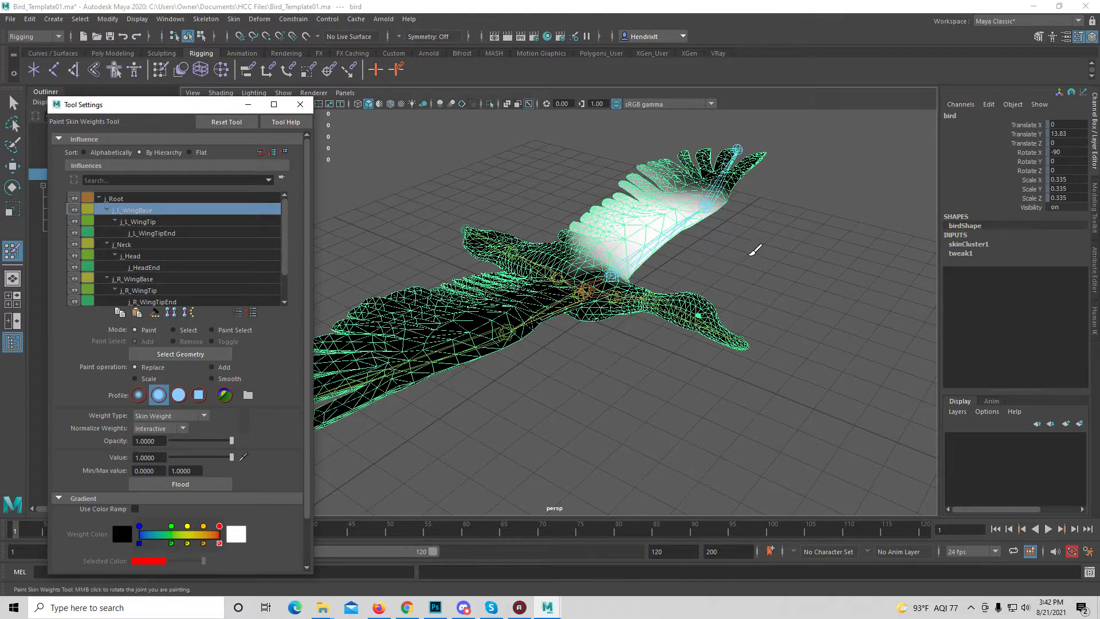
{"action": "left_click_drag", "start_coordinate": [755, 250], "coordinate": [687, 307], "text": "alt"}
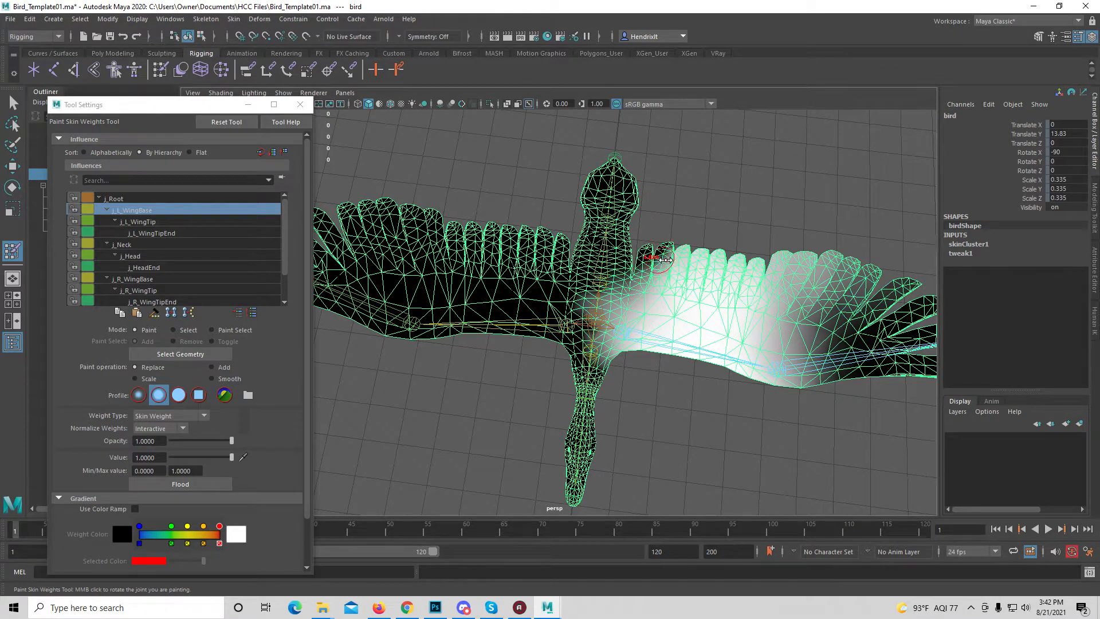
{"action": "left_click_drag", "start_coordinate": [672, 260], "coordinate": [674, 260]}
{"action": "mouse_move", "coordinate": [656, 251]}
{"action": "left_mouse_down"}
{"action": "mouse_move", "coordinate": [657, 286]}
{"action": "mouse_move", "coordinate": [666, 245]}
{"action": "mouse_move", "coordinate": [666, 254]}
{"action": "left_mouse_up"}
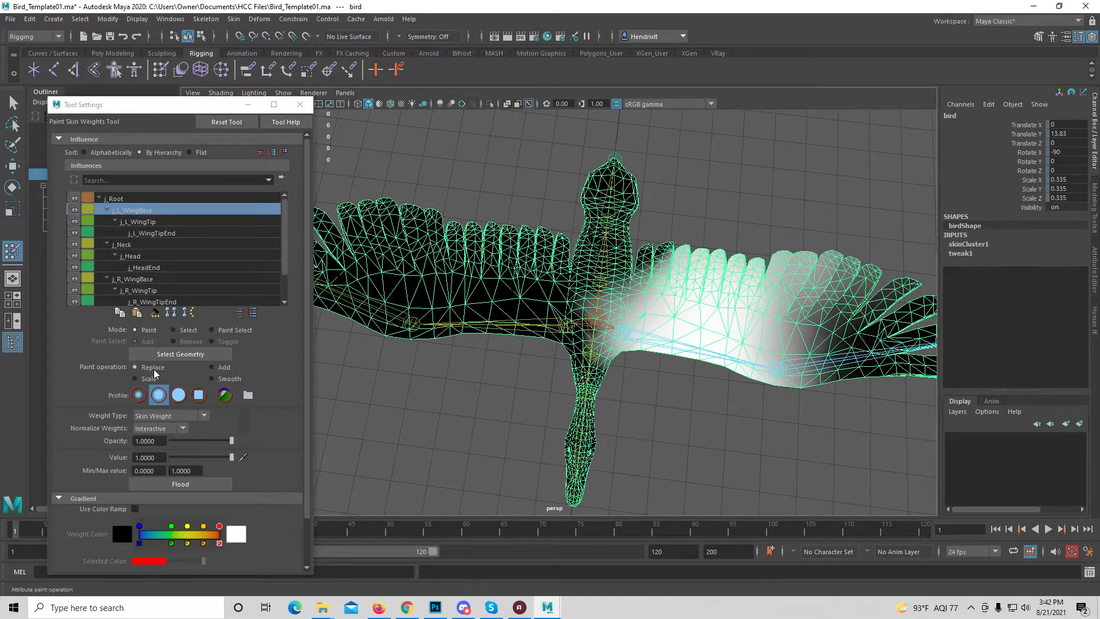
{"action": "mouse_move", "coordinate": [650, 290]}
{"action": "left_mouse_down"}
{"action": "mouse_move", "coordinate": [664, 251]}
{"action": "mouse_move", "coordinate": [665, 264]}
{"action": "mouse_move", "coordinate": [699, 258]}
{"action": "mouse_move", "coordinate": [671, 293]}
{"action": "mouse_move", "coordinate": [660, 335]}
{"action": "mouse_move", "coordinate": [633, 287]}
{"action": "mouse_move", "coordinate": [675, 244]}
{"action": "left_mouse_up"}
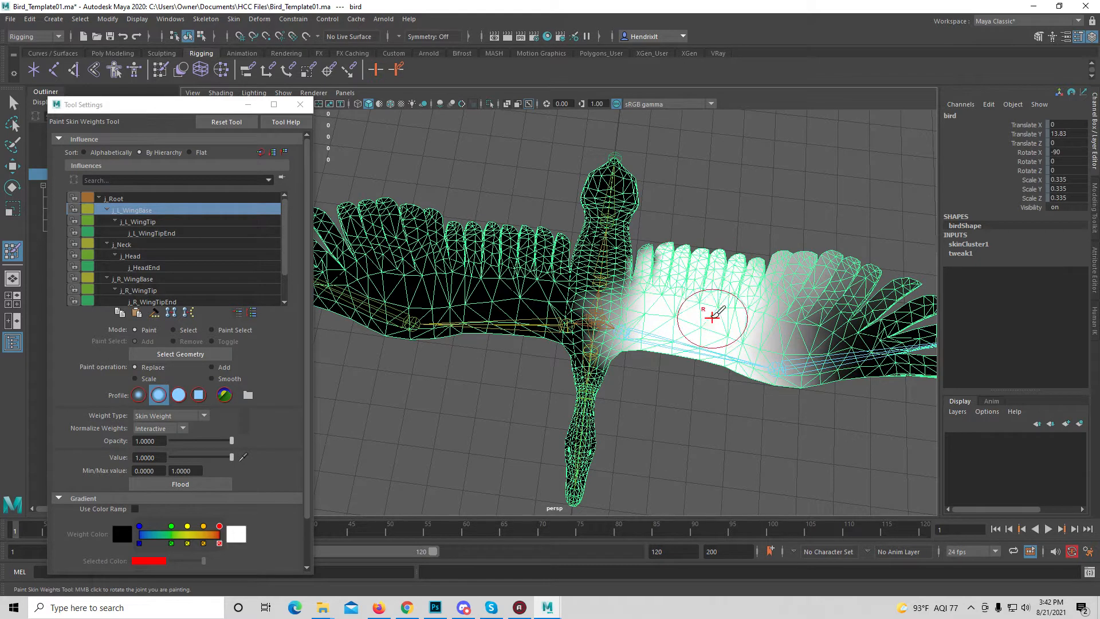
Paint j_R_WingBase weight at value 1 onto the right wing's innermost feathers, undoing the stroke that spills onto the body and repainting
{"action": "left_click", "coordinate": [162, 280]}
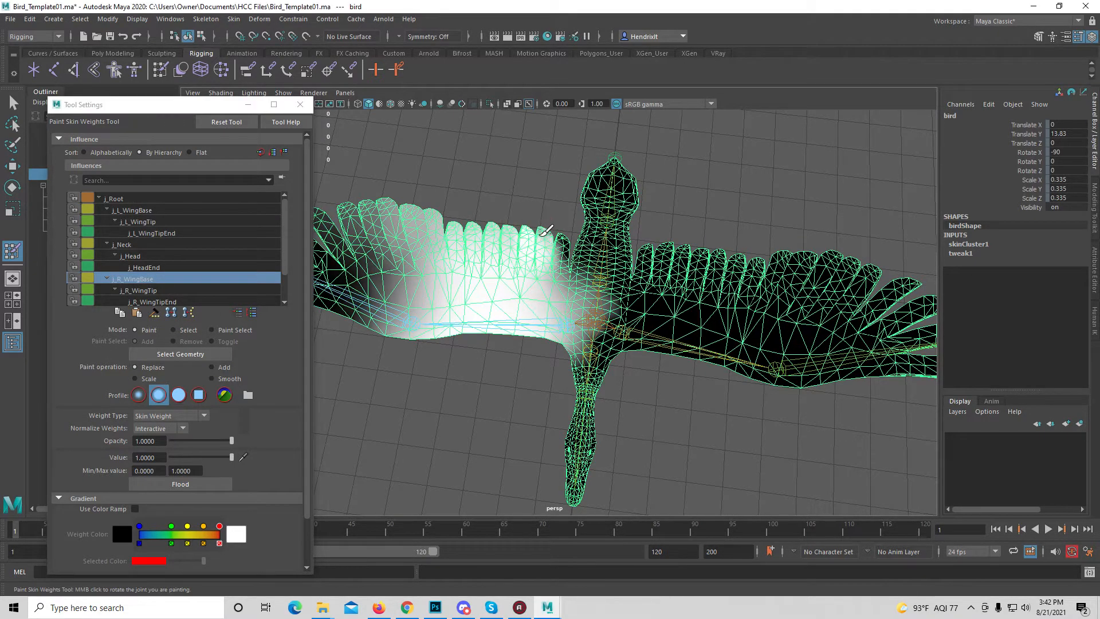
{"action": "left_click_drag", "start_coordinate": [461, 300], "coordinate": [602, 326], "text": "alt"}
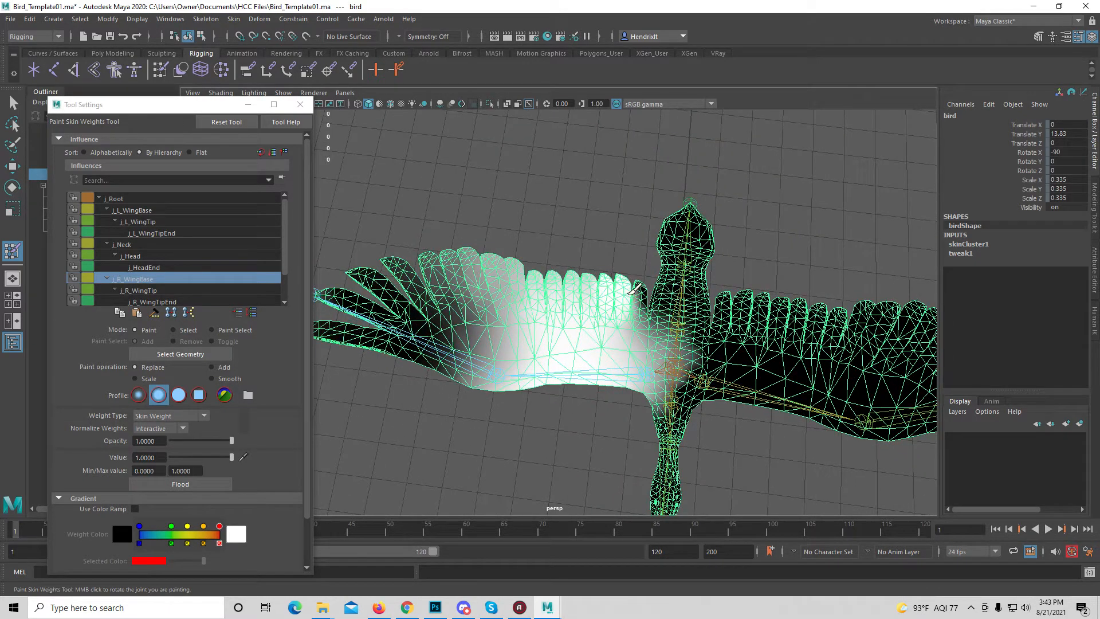
{"action": "mouse_move", "coordinate": [636, 289]}
{"action": "left_mouse_down"}
{"action": "mouse_move", "coordinate": [644, 309]}
{"action": "mouse_move", "coordinate": [630, 307]}
{"action": "left_mouse_up"}
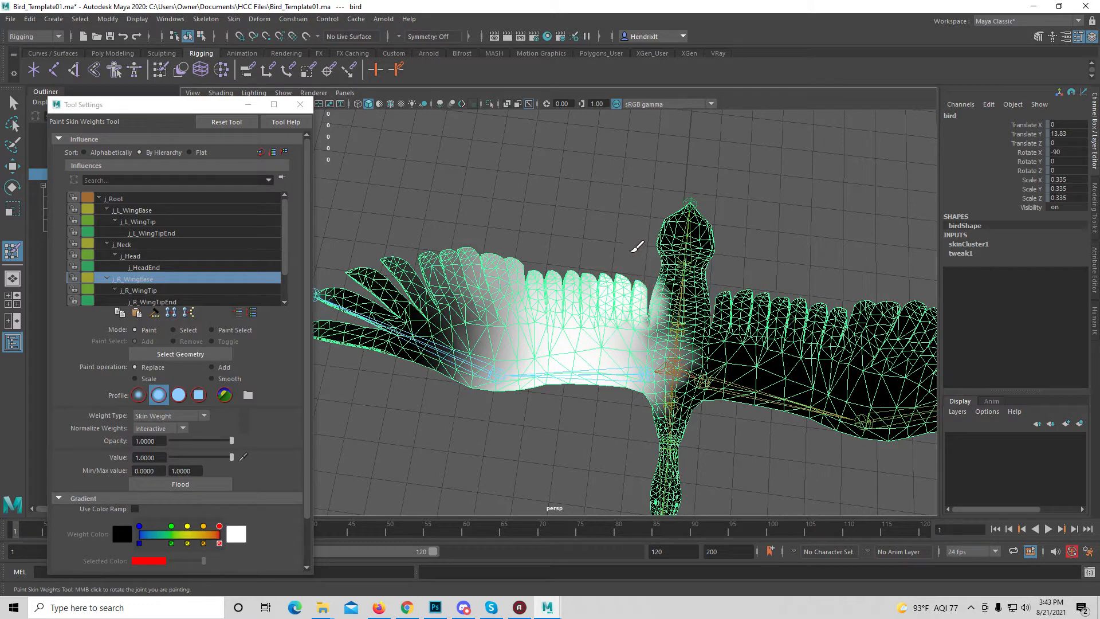
{"action": "key", "text": "ctrl+z"}
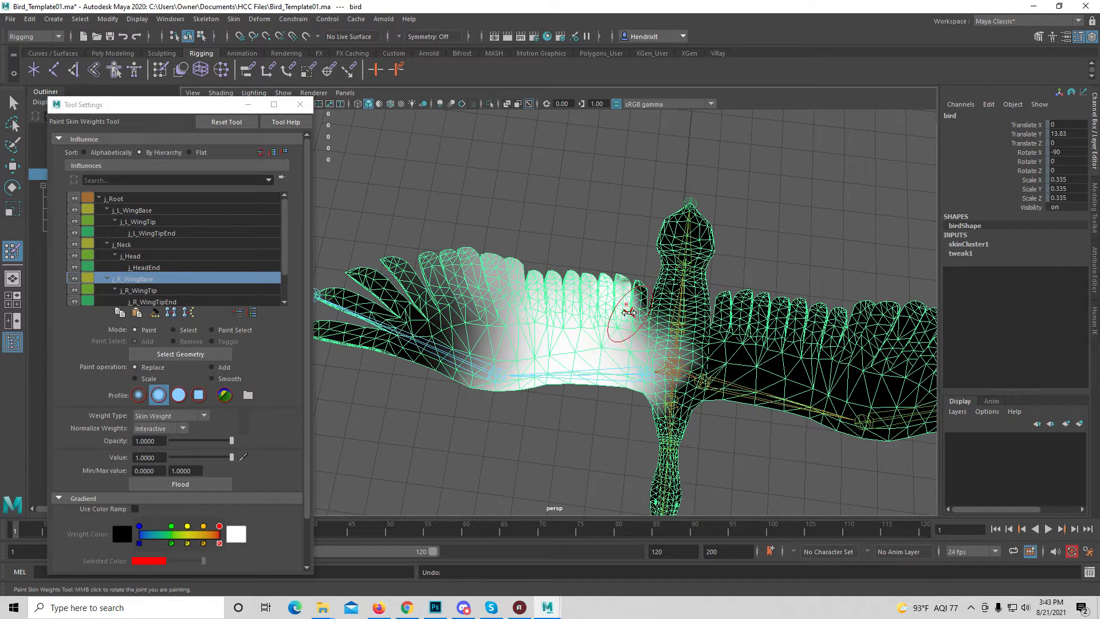
{"action": "mouse_move", "coordinate": [626, 308]}
{"action": "left_mouse_down"}
{"action": "mouse_move", "coordinate": [623, 299]}
{"action": "mouse_move", "coordinate": [637, 315]}
{"action": "mouse_move", "coordinate": [627, 349]}
{"action": "left_mouse_up"}
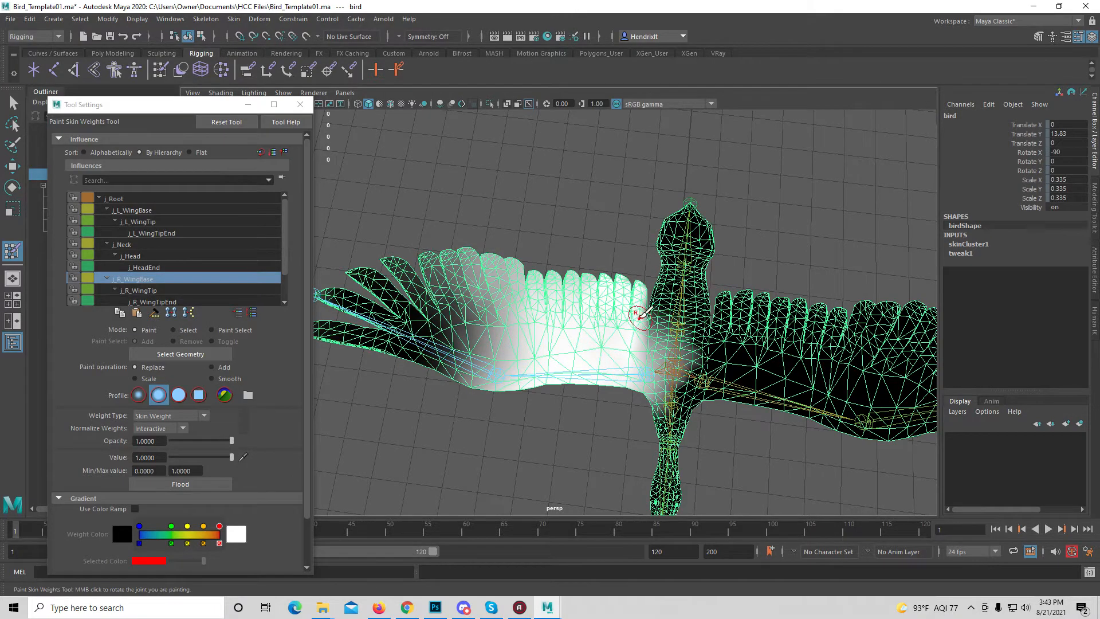
{"action": "mouse_move", "coordinate": [619, 336]}
{"action": "left_mouse_down", "text": "alt"}
{"action": "mouse_move", "coordinate": [626, 201]}
{"action": "mouse_move", "coordinate": [621, 281]}
{"action": "left_mouse_up", "text": "alt"}
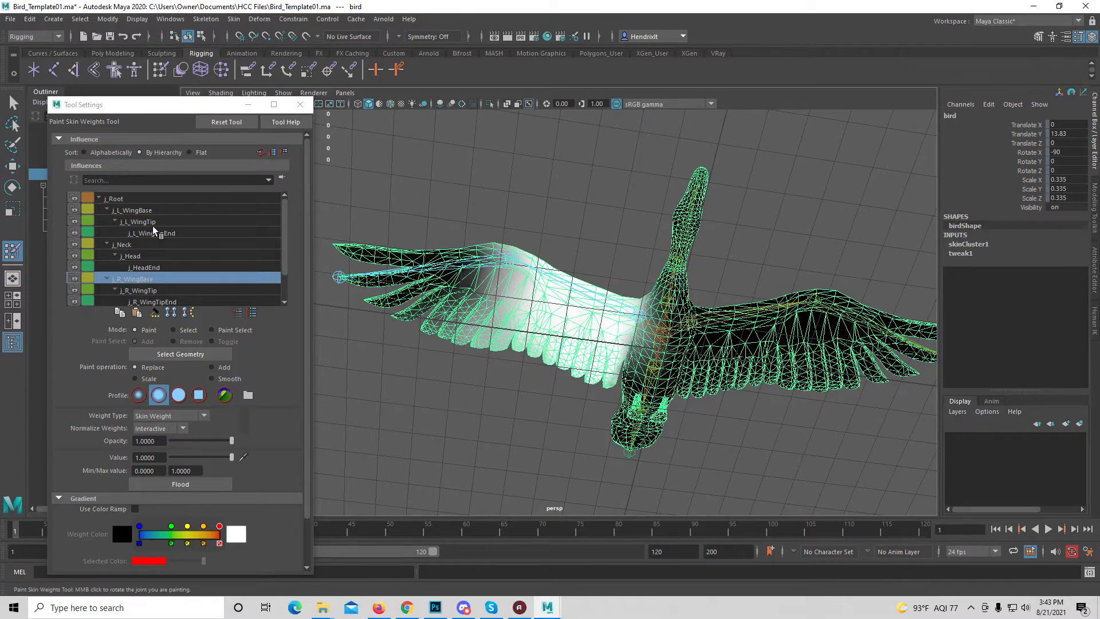
Select the j_L_WingBase influence and examine its weights on the underside where the left wing meets the body
{"action": "left_click", "coordinate": [143, 211]}
{"action": "middle_click_drag", "start_coordinate": [766, 395], "coordinate": [646, 394], "text": "alt"}
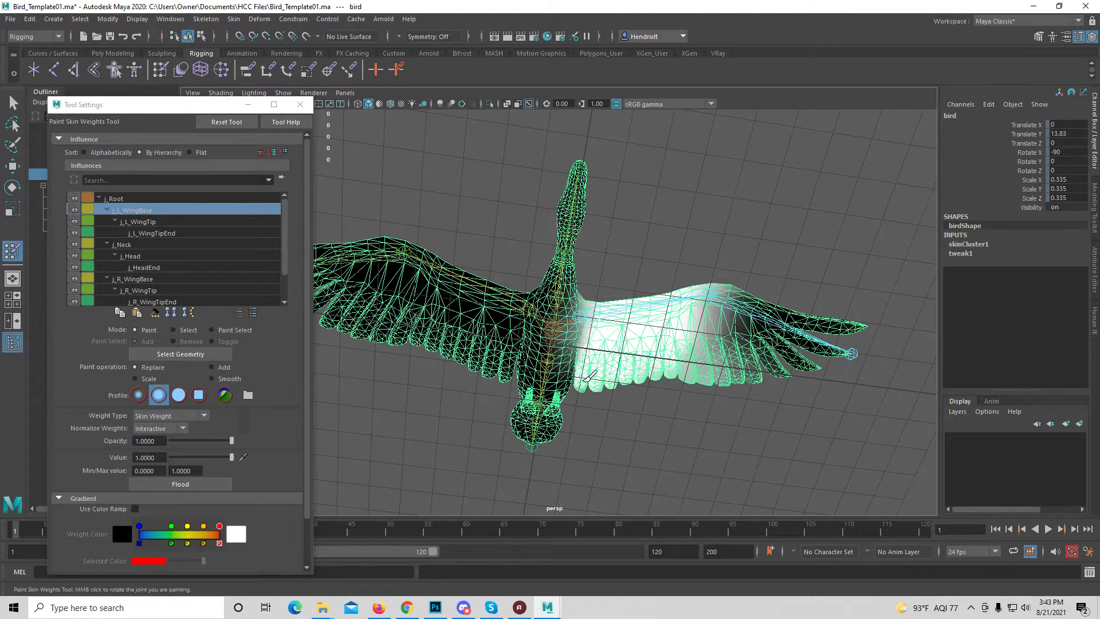
{"action": "left_click_drag", "start_coordinate": [651, 401], "coordinate": [610, 364], "text": "alt"}
{"action": "scroll", "coordinate": [593, 299], "scroll_direction": "up", "scroll_amount": 3}
{"action": "scroll", "coordinate": [623, 298], "scroll_direction": "up", "scroll_amount": 2}
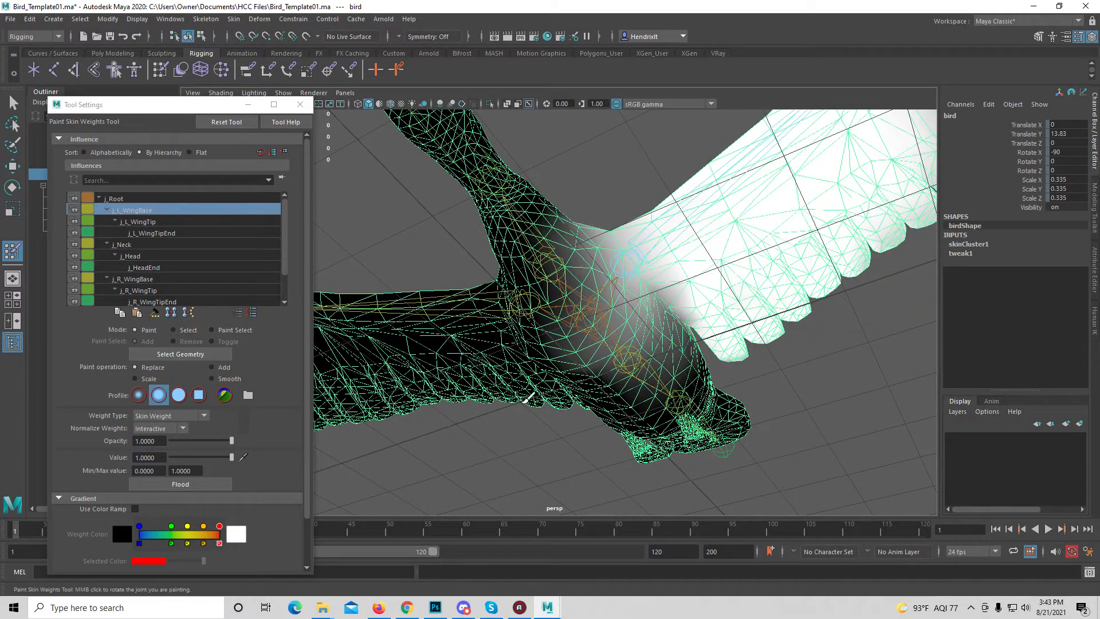
{"action": "left_click", "coordinate": [158, 442]}
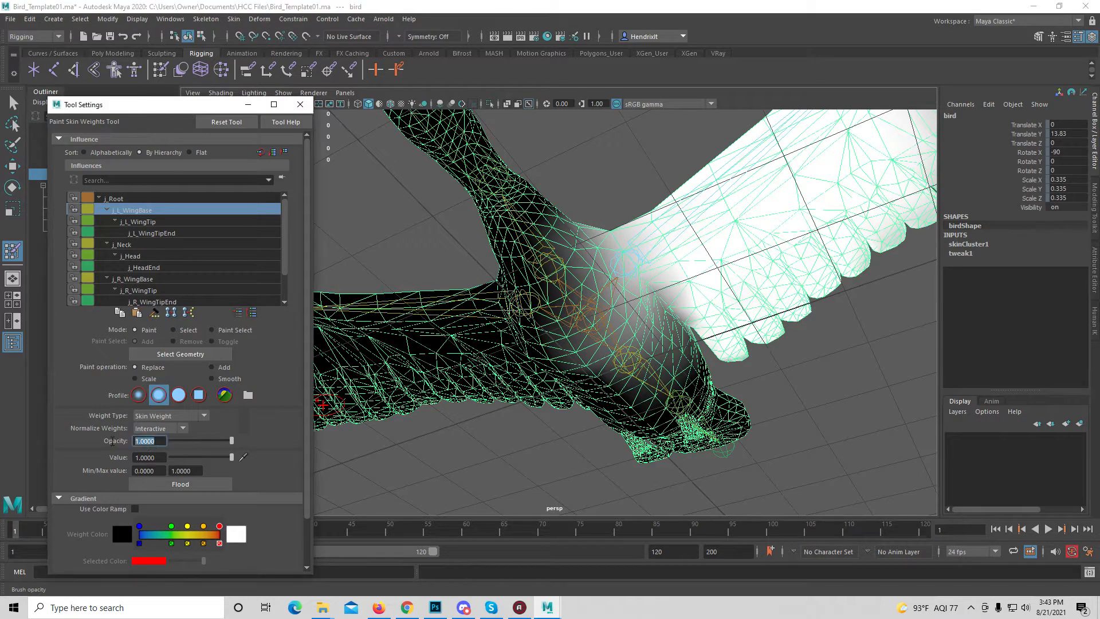
{"action": "type", "text": "0"}
{"action": "key", "text": "Return"}
{"action": "type", "text": "1"}
{"action": "key", "text": "Return"}
Set the paint value to 0 and replace the stray j_L_WingBase weight along the belly beside the left wing
{"action": "left_click", "coordinate": [158, 457]}
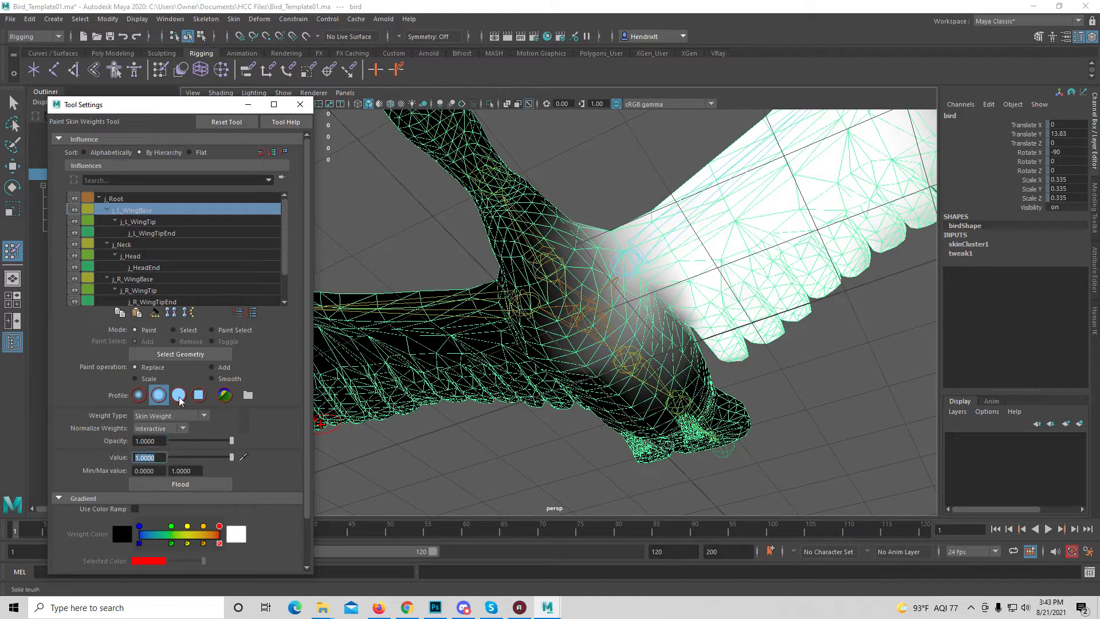
{"action": "type", "text": "0"}
{"action": "key", "text": "Return"}
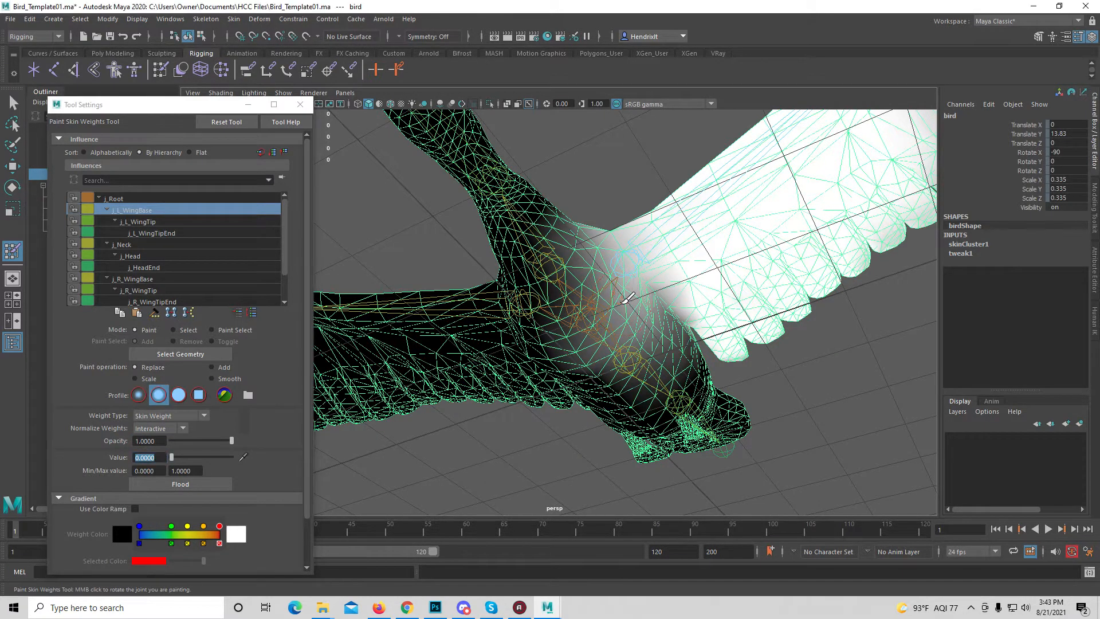
{"action": "mouse_move", "coordinate": [628, 297]}
{"action": "left_mouse_down"}
{"action": "mouse_move", "coordinate": [630, 335]}
{"action": "mouse_move", "coordinate": [576, 252]}
{"action": "mouse_move", "coordinate": [628, 341]}
{"action": "mouse_move", "coordinate": [584, 332]}
{"action": "mouse_move", "coordinate": [637, 327]}
{"action": "left_mouse_up"}
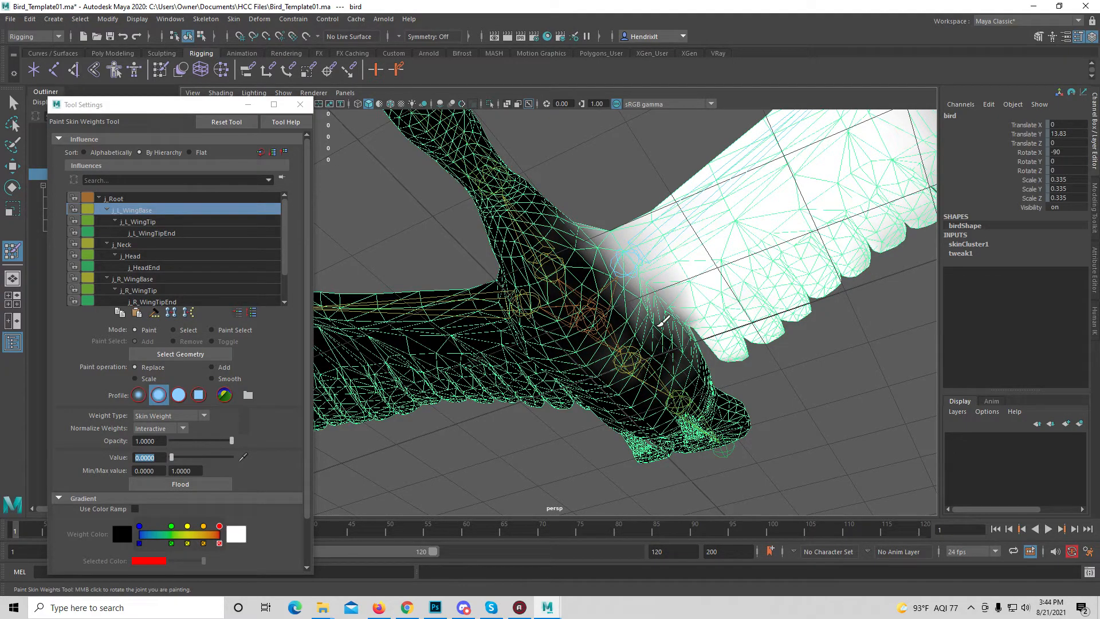
{"action": "left_click_drag", "start_coordinate": [633, 295], "coordinate": [638, 399], "text": "alt"}
{"action": "mouse_move", "coordinate": [604, 153]}
{"action": "left_mouse_down"}
{"action": "mouse_move", "coordinate": [578, 151]}
{"action": "mouse_move", "coordinate": [550, 186]}
{"action": "mouse_move", "coordinate": [551, 236]}
{"action": "mouse_move", "coordinate": [601, 172]}
{"action": "mouse_move", "coordinate": [596, 190]}
{"action": "mouse_move", "coordinate": [680, 115]}
{"action": "mouse_move", "coordinate": [690, 124]}
{"action": "left_mouse_up"}
{"action": "mouse_move", "coordinate": [587, 197]}
{"action": "left_mouse_down"}
{"action": "mouse_move", "coordinate": [572, 255]}
{"action": "mouse_move", "coordinate": [574, 243]}
{"action": "left_mouse_up"}
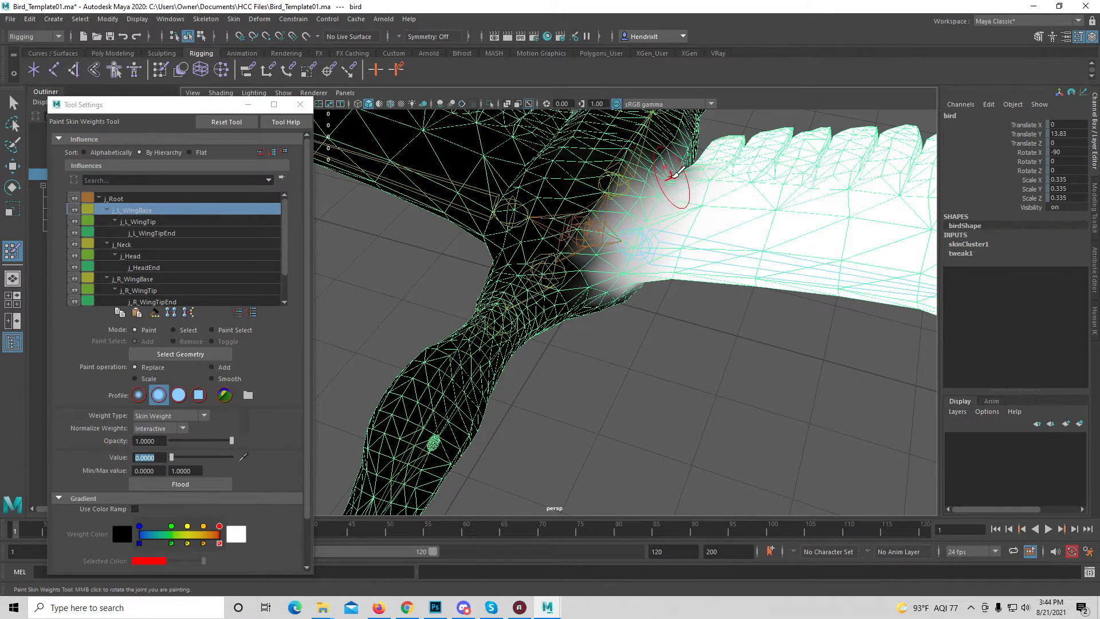
Paint out the j_L_WingBase weight on the bird's back and shoulder where the left wing joins the body
{"action": "left_click_drag", "start_coordinate": [667, 177], "coordinate": [619, 215], "text": "alt"}
{"action": "left_click_drag", "start_coordinate": [732, 335], "coordinate": [741, 361]}
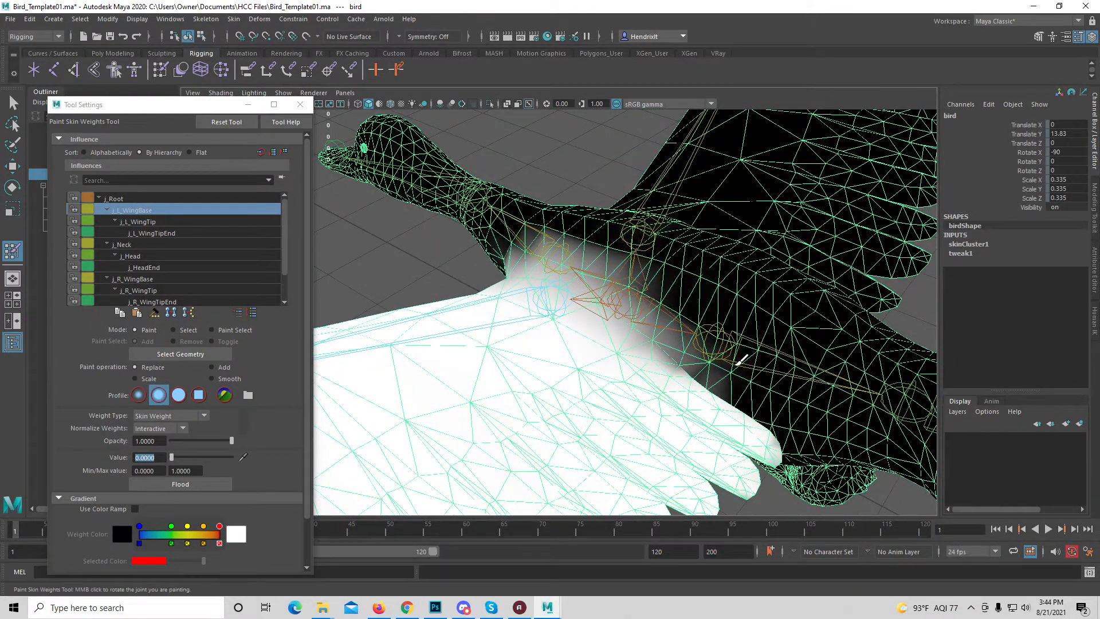
{"action": "mouse_move", "coordinate": [612, 243]}
{"action": "left_mouse_down"}
{"action": "mouse_move", "coordinate": [523, 229]}
{"action": "mouse_move", "coordinate": [675, 300]}
{"action": "mouse_move", "coordinate": [726, 372]}
{"action": "mouse_move", "coordinate": [748, 311]}
{"action": "mouse_move", "coordinate": [724, 246]}
{"action": "left_mouse_up"}
{"action": "mouse_move", "coordinate": [676, 190]}
{"action": "left_mouse_down"}
{"action": "mouse_move", "coordinate": [578, 295]}
{"action": "mouse_move", "coordinate": [669, 229]}
{"action": "mouse_move", "coordinate": [534, 274]}
{"action": "mouse_move", "coordinate": [643, 314]}
{"action": "mouse_move", "coordinate": [626, 299]}
{"action": "left_mouse_up"}
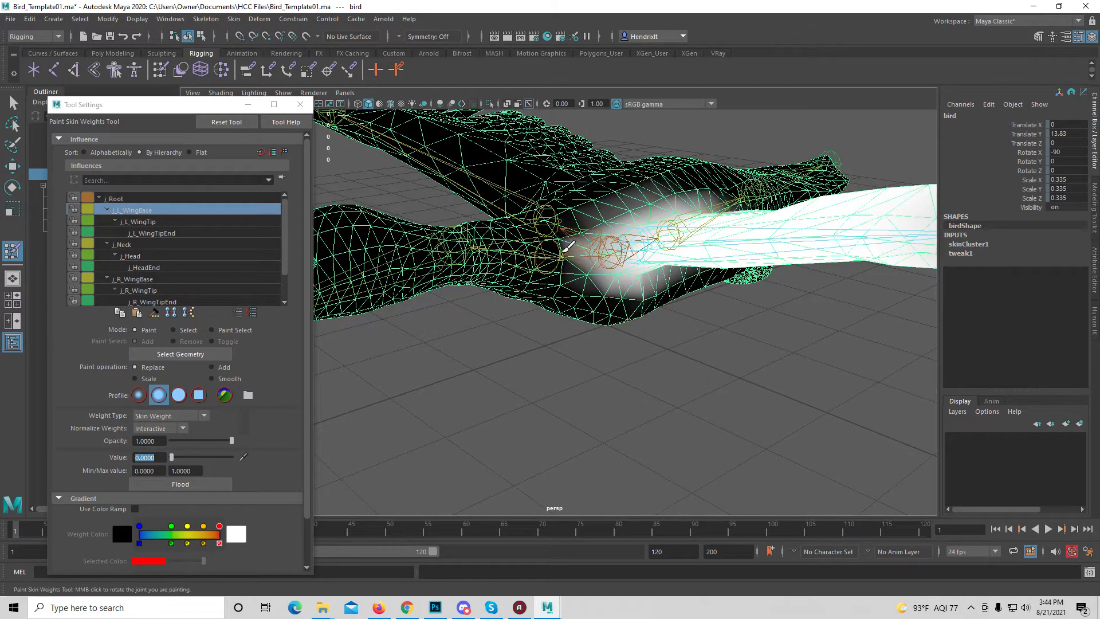
{"action": "left_click_drag", "start_coordinate": [565, 245], "coordinate": [630, 255], "text": "alt"}
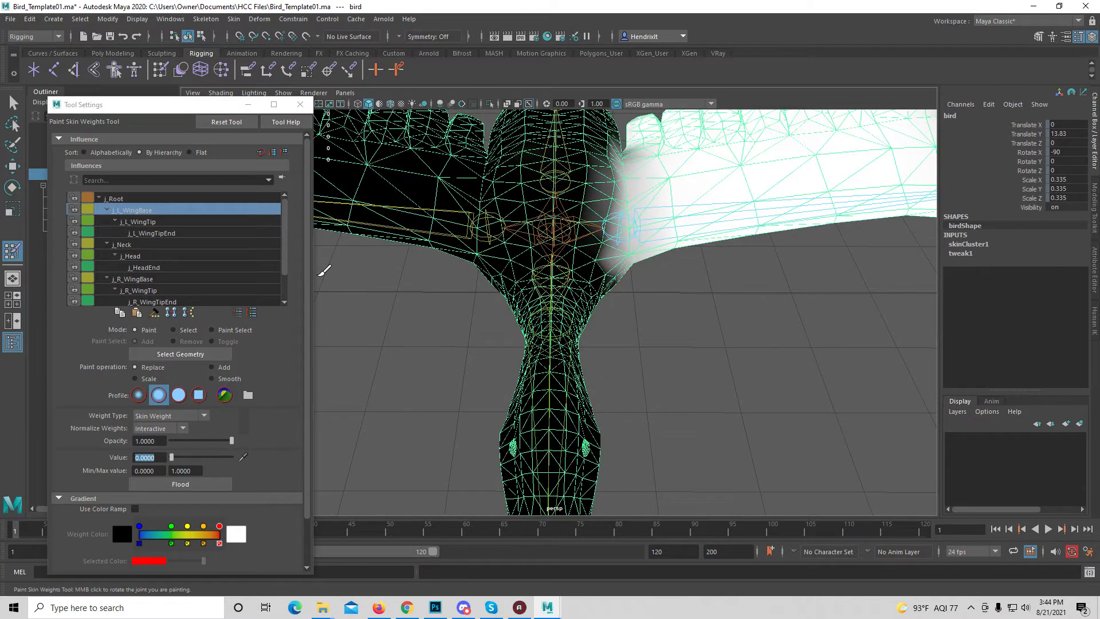
Select the j_R_WingBase influence and paint its weight off the back and underside of the body at value 0
{"action": "left_click", "coordinate": [144, 279]}
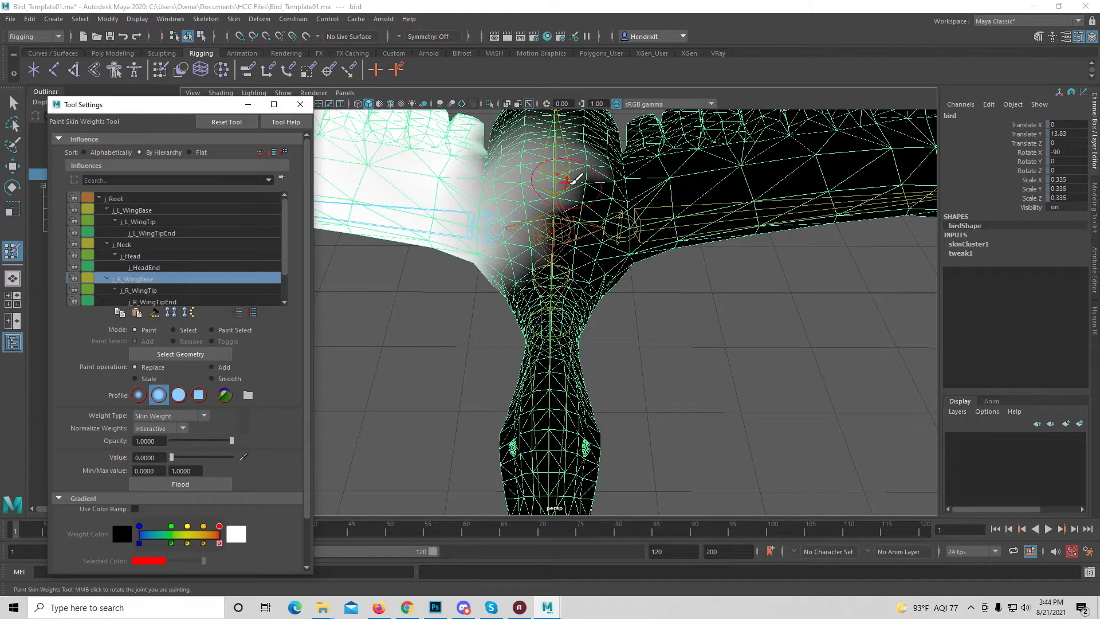
{"action": "mouse_move", "coordinate": [544, 152]}
{"action": "left_mouse_down"}
{"action": "mouse_move", "coordinate": [555, 140]}
{"action": "mouse_move", "coordinate": [596, 166]}
{"action": "mouse_move", "coordinate": [541, 130]}
{"action": "mouse_move", "coordinate": [542, 171]}
{"action": "left_mouse_up"}
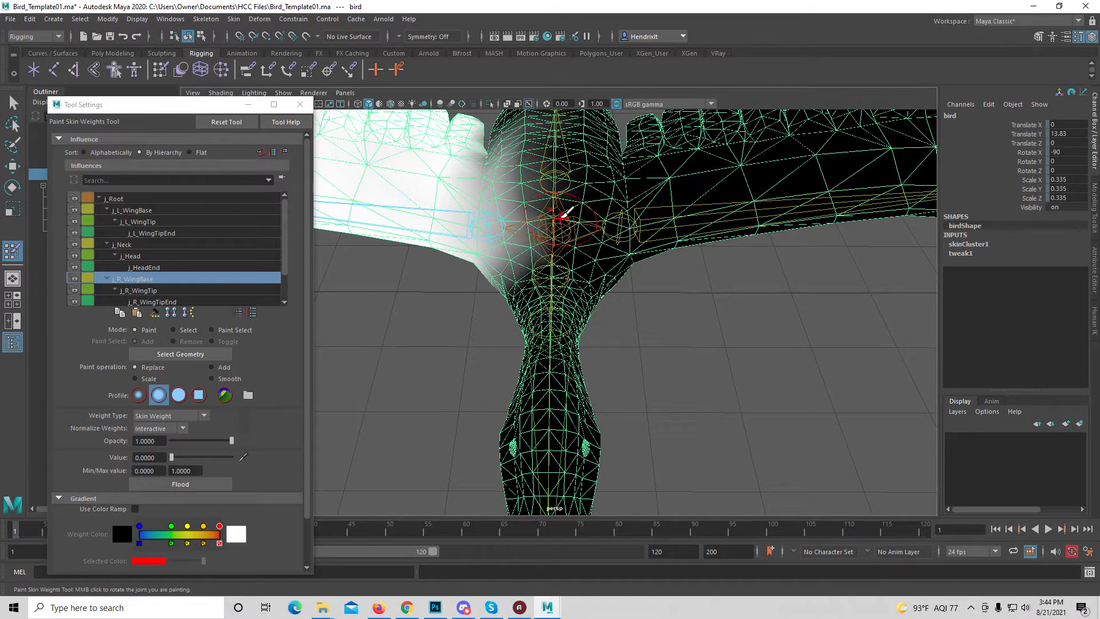
{"action": "mouse_move", "coordinate": [566, 212]}
{"action": "left_mouse_down", "text": "alt"}
{"action": "mouse_move", "coordinate": [704, 319]}
{"action": "mouse_move", "coordinate": [626, 314]}
{"action": "left_mouse_up", "text": "alt"}
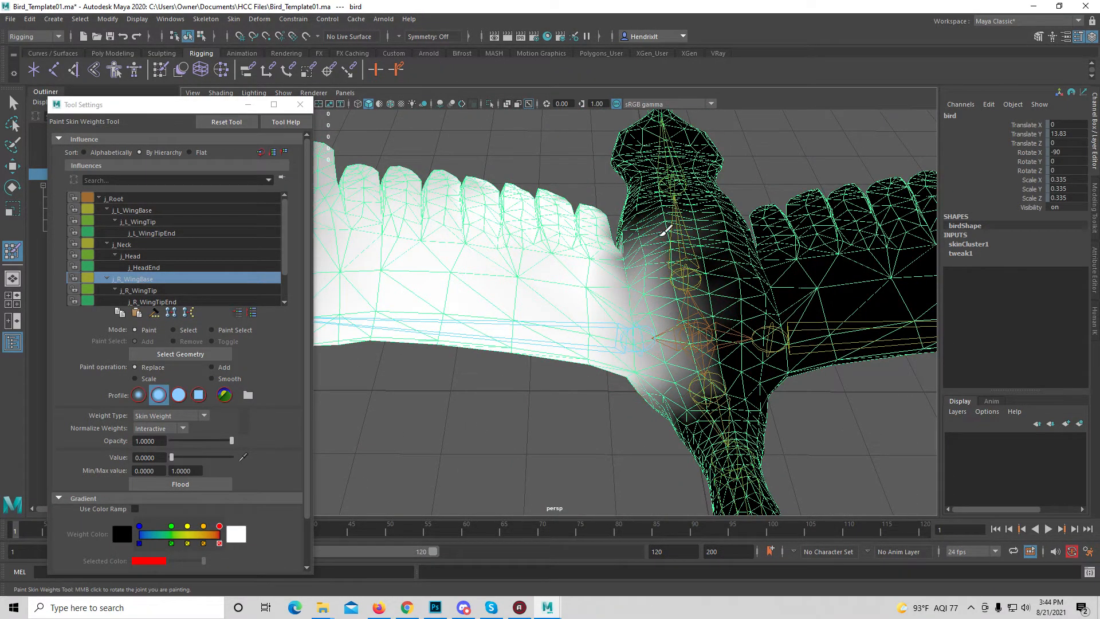
{"action": "mouse_move", "coordinate": [665, 231]}
{"action": "left_mouse_down"}
{"action": "mouse_move", "coordinate": [647, 275]}
{"action": "mouse_move", "coordinate": [657, 245]}
{"action": "mouse_move", "coordinate": [684, 383]}
{"action": "left_mouse_up"}
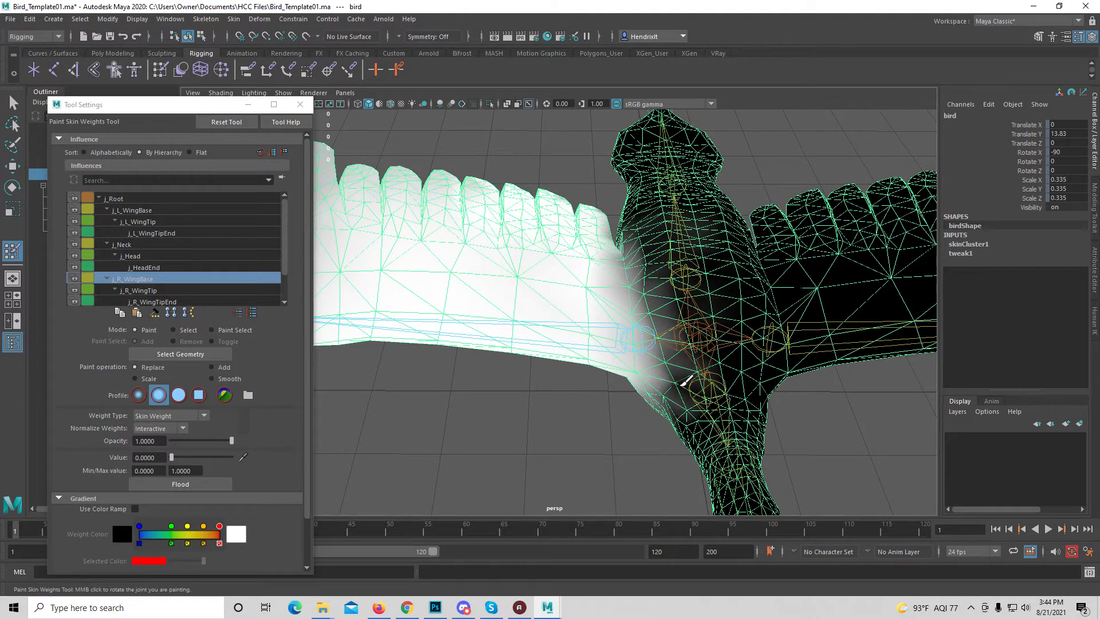
{"action": "left_click_drag", "start_coordinate": [686, 316], "coordinate": [670, 271]}
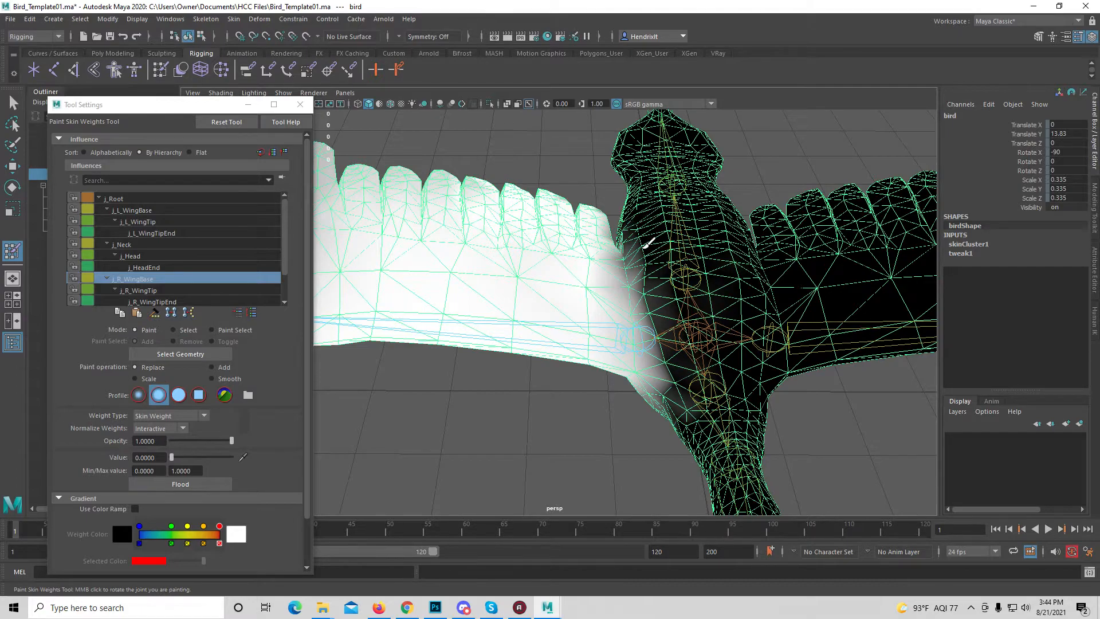
{"action": "mouse_move", "coordinate": [649, 243]}
{"action": "left_mouse_down"}
{"action": "mouse_move", "coordinate": [673, 362]}
{"action": "mouse_move", "coordinate": [651, 329]}
{"action": "mouse_move", "coordinate": [663, 314]}
{"action": "mouse_move", "coordinate": [624, 410]}
{"action": "mouse_move", "coordinate": [586, 391]}
{"action": "mouse_move", "coordinate": [596, 378]}
{"action": "mouse_move", "coordinate": [558, 384]}
{"action": "mouse_move", "coordinate": [653, 355]}
{"action": "mouse_move", "coordinate": [661, 418]}
{"action": "mouse_move", "coordinate": [618, 388]}
{"action": "mouse_move", "coordinate": [684, 298]}
{"action": "mouse_move", "coordinate": [710, 308]}
{"action": "left_mouse_up"}
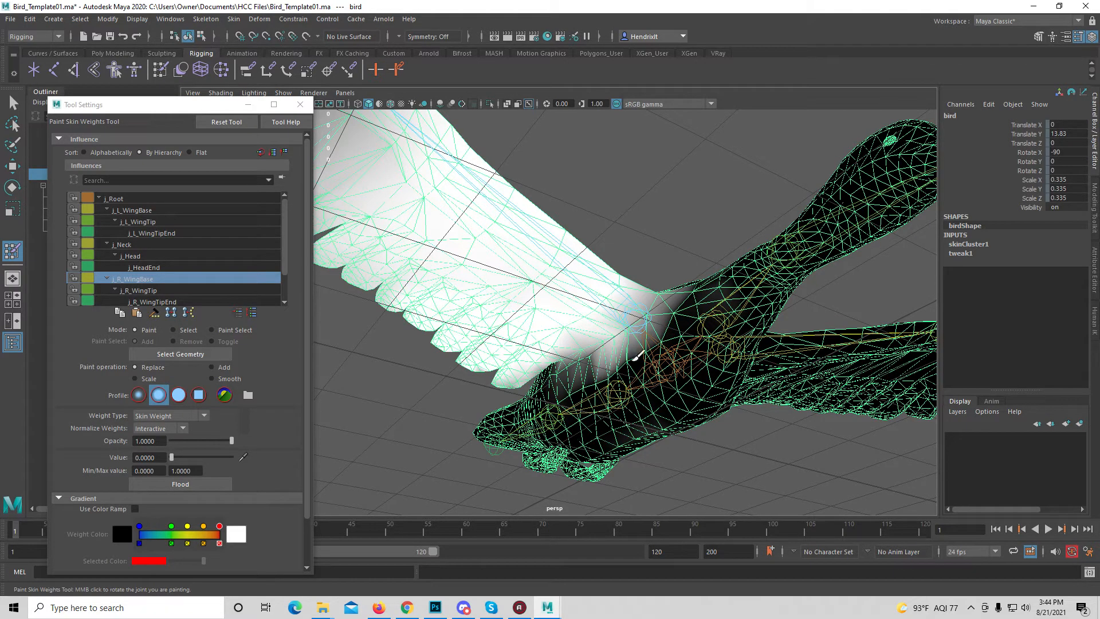
{"action": "middle_click_drag", "start_coordinate": [631, 402], "coordinate": [726, 367], "text": "alt"}
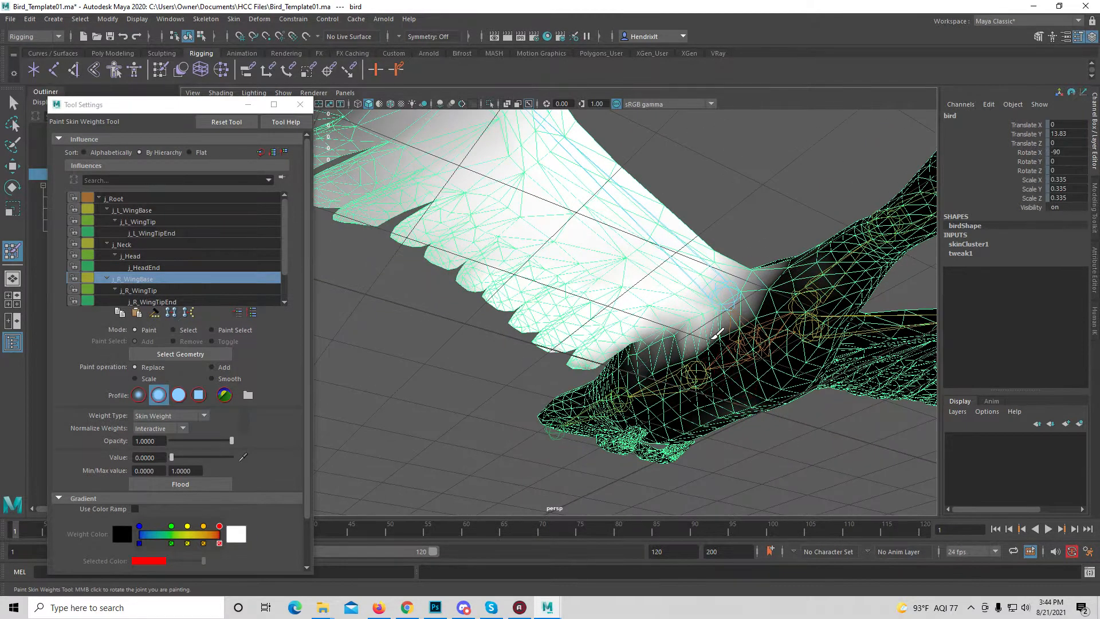
{"action": "mouse_move", "coordinate": [716, 335]}
{"action": "left_mouse_down"}
{"action": "mouse_move", "coordinate": [675, 343]}
{"action": "mouse_move", "coordinate": [744, 298]}
{"action": "mouse_move", "coordinate": [665, 343]}
{"action": "mouse_move", "coordinate": [758, 294]}
{"action": "mouse_move", "coordinate": [768, 321]}
{"action": "mouse_move", "coordinate": [765, 292]}
{"action": "mouse_move", "coordinate": [716, 229]}
{"action": "mouse_move", "coordinate": [768, 270]}
{"action": "mouse_move", "coordinate": [790, 312]}
{"action": "mouse_move", "coordinate": [768, 265]}
{"action": "mouse_move", "coordinate": [744, 264]}
{"action": "left_mouse_up"}
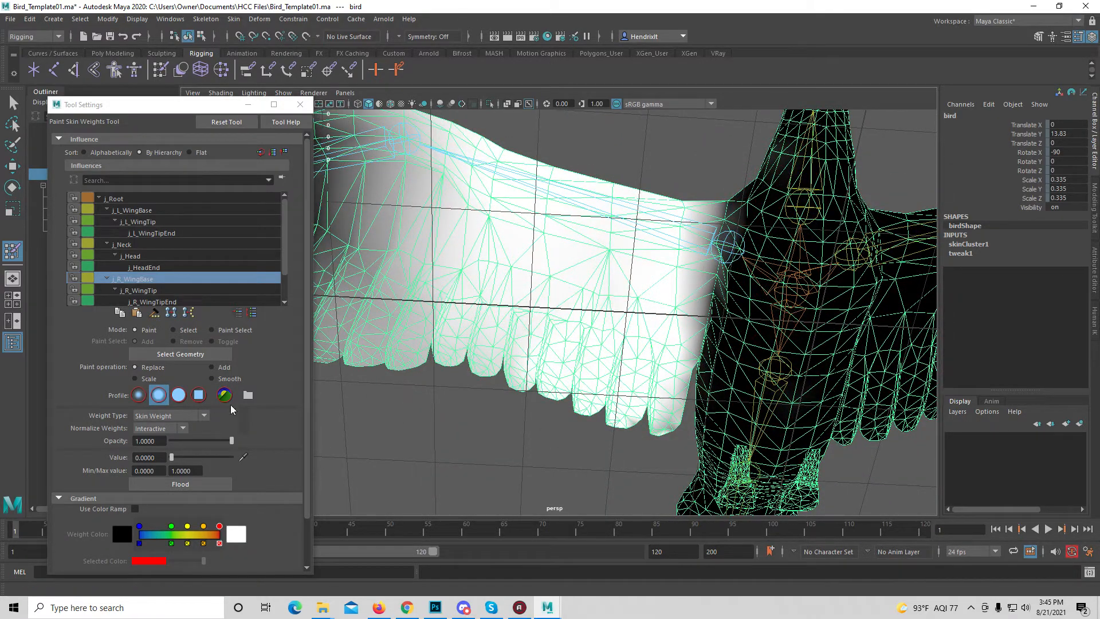
Switch the paint operation to Smooth and blend the j_R_WingBase weights along the right wing's seam with the body
{"action": "left_click", "coordinate": [213, 379]}
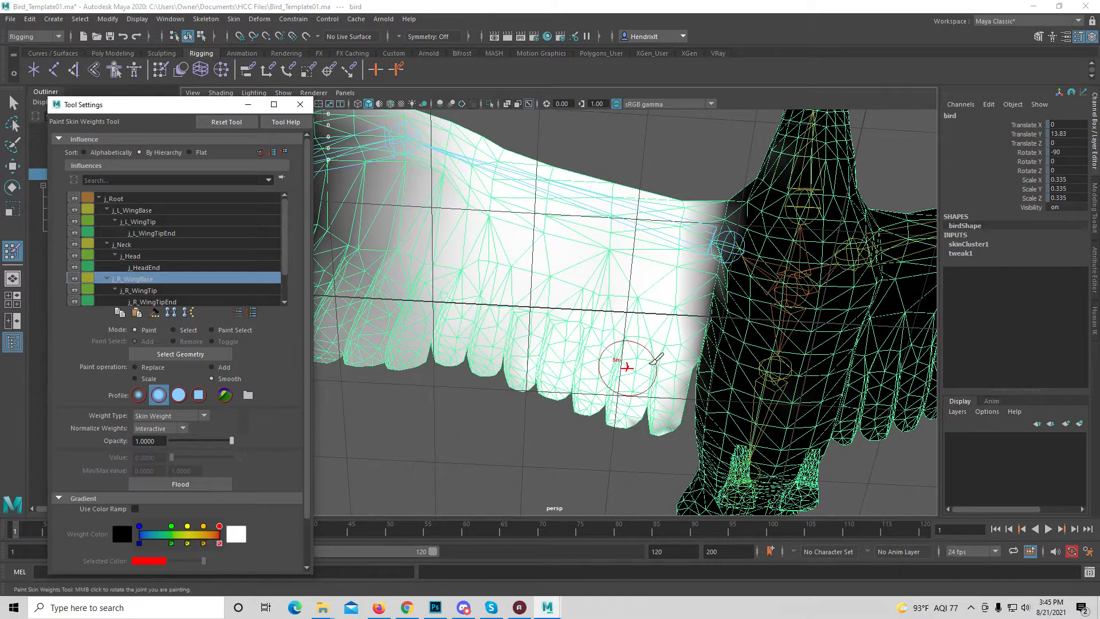
{"action": "left_click_drag", "start_coordinate": [723, 202], "coordinate": [704, 335]}
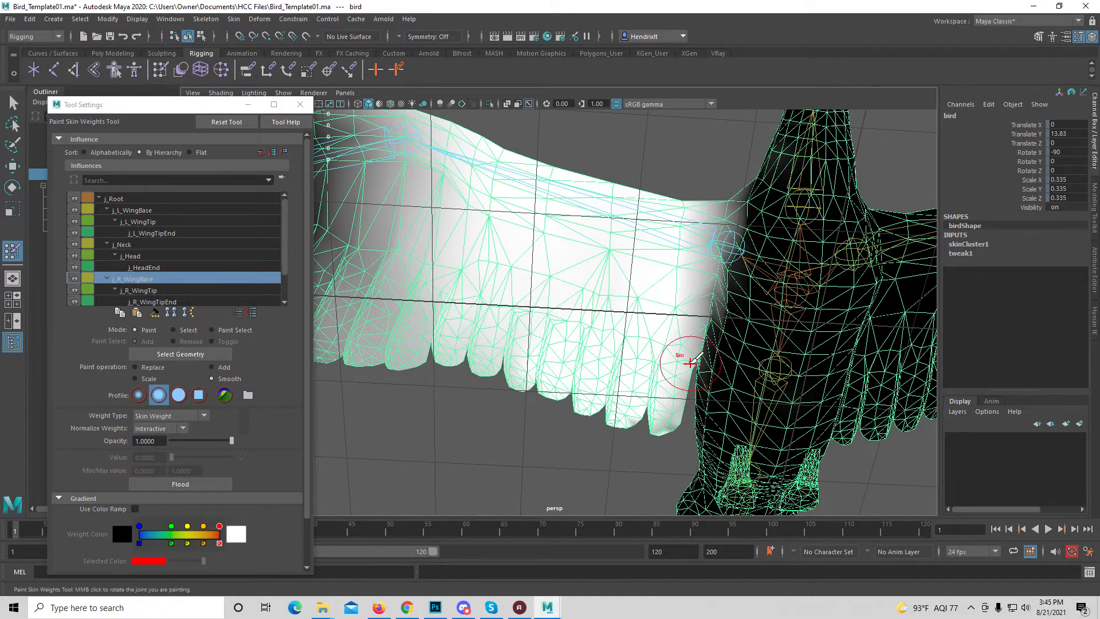
{"action": "mouse_move", "coordinate": [732, 179]}
{"action": "left_mouse_down", "text": "alt"}
{"action": "mouse_move", "coordinate": [740, 309]}
{"action": "mouse_move", "coordinate": [721, 228]}
{"action": "mouse_move", "coordinate": [706, 326]}
{"action": "mouse_move", "coordinate": [726, 382]}
{"action": "left_mouse_up", "text": "alt"}
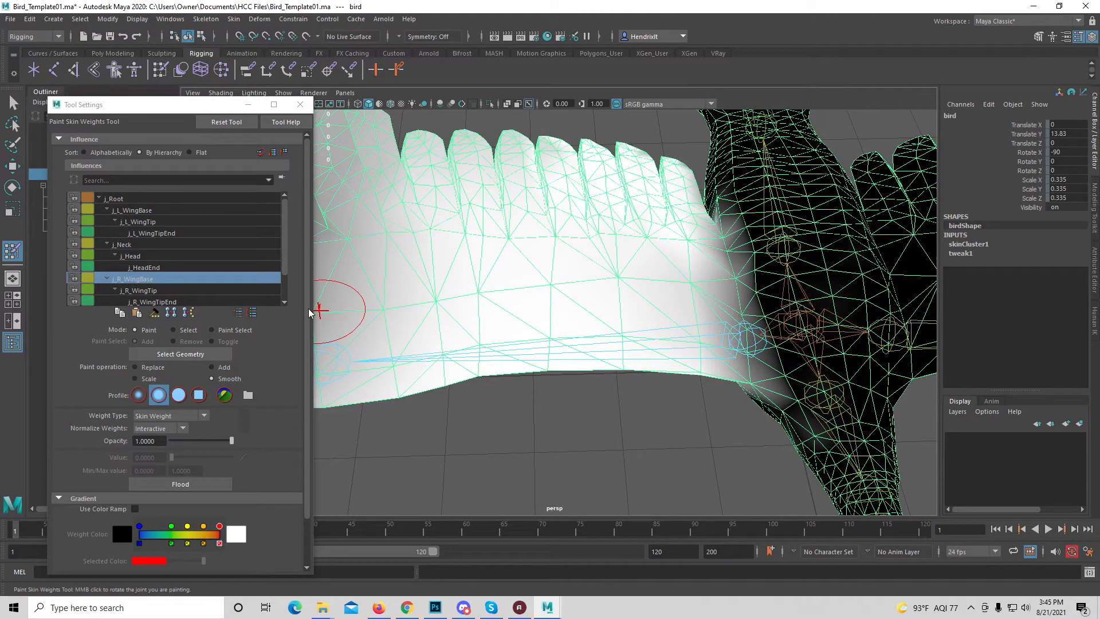
Select the j_L_WingBase influence and smooth its weights where the left wing meets the body
{"action": "left_click", "coordinate": [158, 210]}
{"action": "mouse_move", "coordinate": [786, 319]}
{"action": "left_mouse_down", "text": "alt"}
{"action": "mouse_move", "coordinate": [645, 299]}
{"action": "mouse_move", "coordinate": [750, 335]}
{"action": "mouse_move", "coordinate": [704, 275]}
{"action": "left_mouse_up", "text": "alt"}
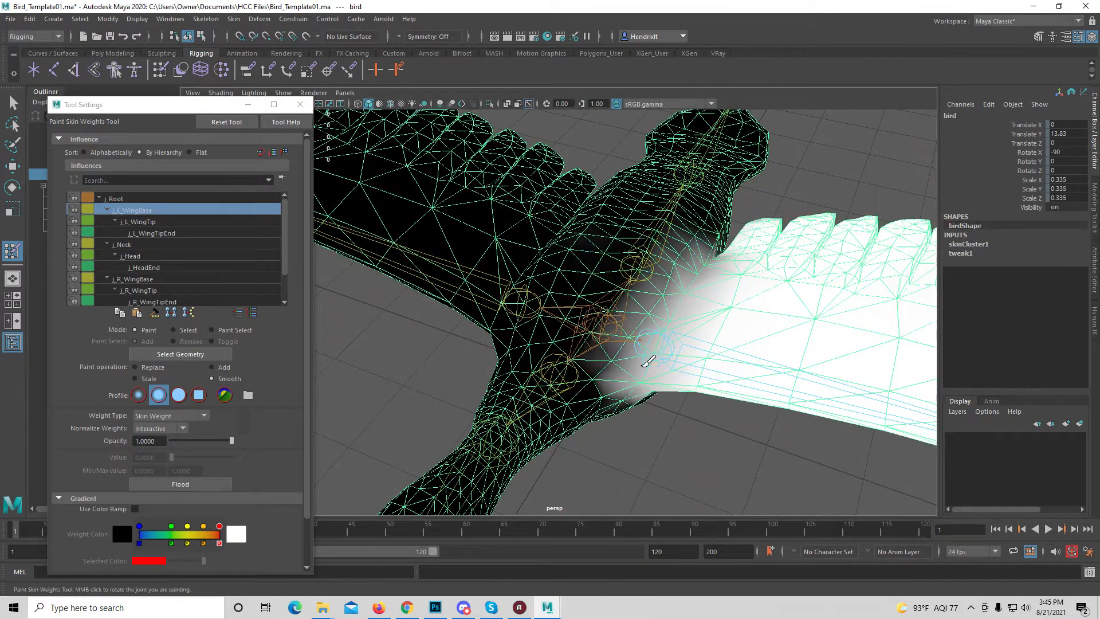
{"action": "left_click_drag", "start_coordinate": [680, 398], "coordinate": [658, 226], "text": "alt"}
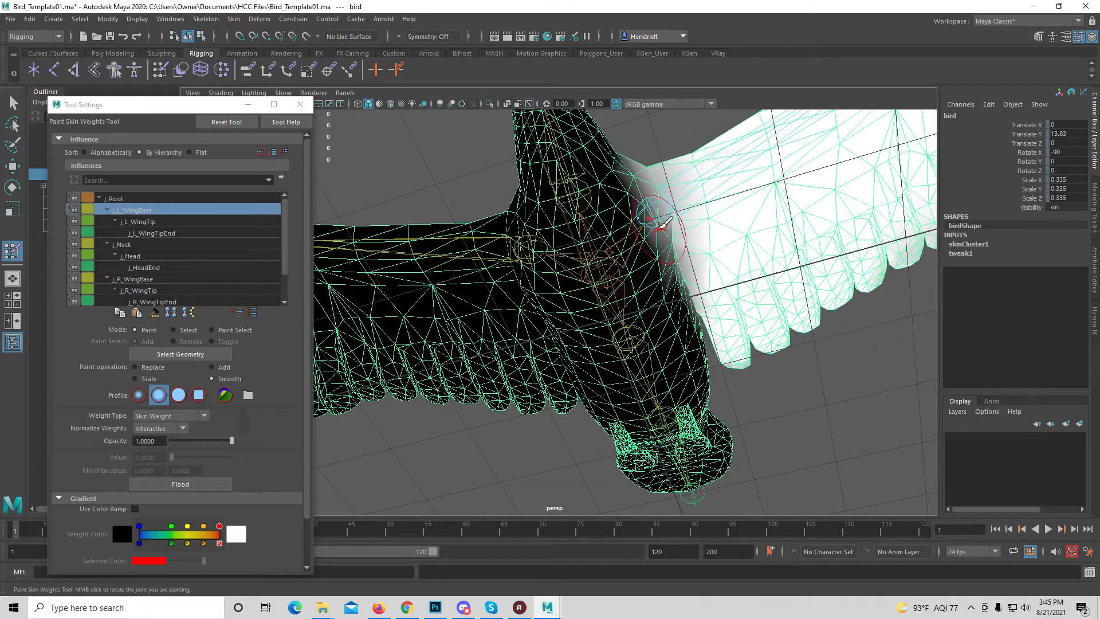
Switch back to Replace and paint j_L_WingBase weight at value 0 off the body around the left wing root
{"action": "left_click", "coordinate": [152, 366]}
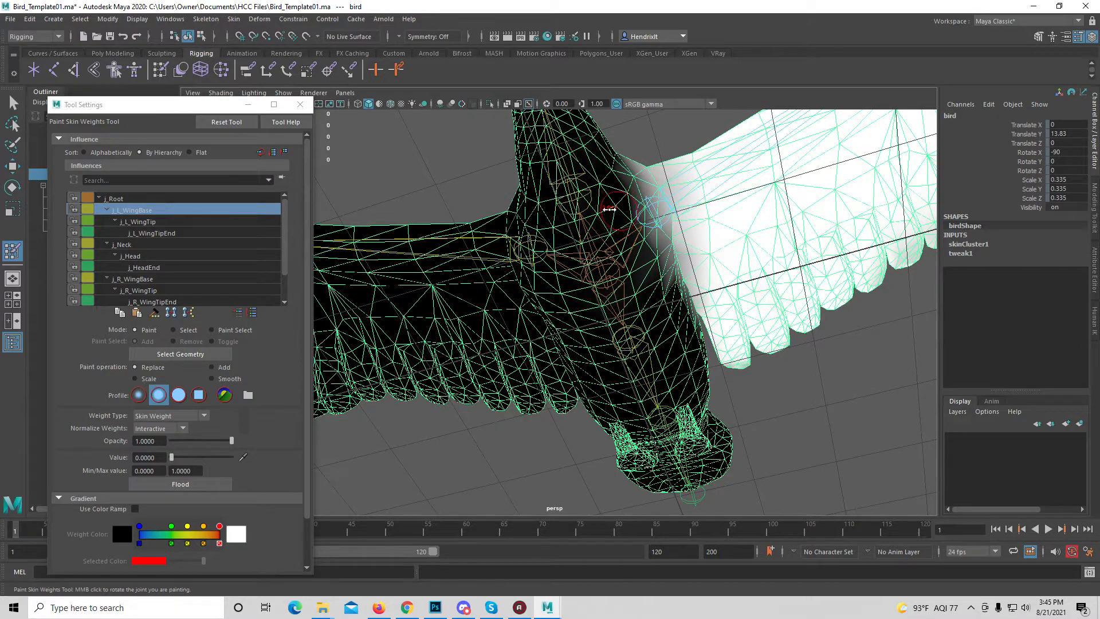
{"action": "left_click_drag", "start_coordinate": [665, 221], "coordinate": [590, 229], "text": "alt"}
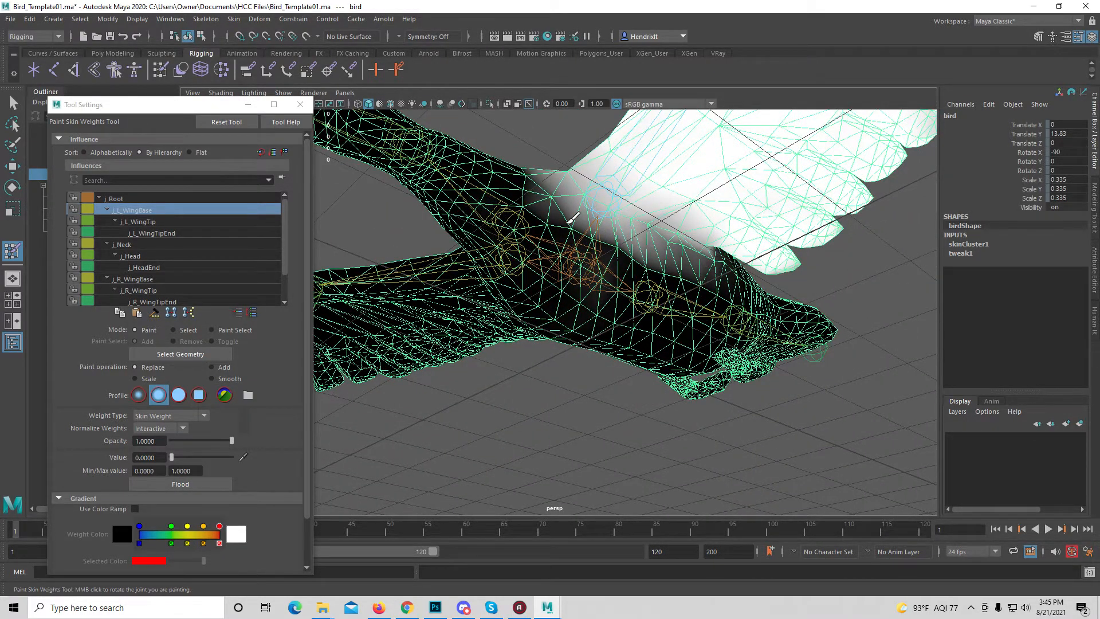
{"action": "mouse_move", "coordinate": [572, 218]}
{"action": "left_mouse_down"}
{"action": "mouse_move", "coordinate": [590, 212]}
{"action": "mouse_move", "coordinate": [561, 198]}
{"action": "mouse_move", "coordinate": [700, 253]}
{"action": "left_mouse_up"}
{"action": "mouse_move", "coordinate": [635, 241]}
{"action": "left_mouse_down"}
{"action": "mouse_move", "coordinate": [563, 187]}
{"action": "mouse_move", "coordinate": [594, 261]}
{"action": "left_mouse_up"}
{"action": "mouse_move", "coordinate": [590, 303]}
{"action": "left_mouse_down"}
{"action": "mouse_move", "coordinate": [586, 275]}
{"action": "mouse_move", "coordinate": [614, 252]}
{"action": "mouse_move", "coordinate": [620, 261]}
{"action": "left_mouse_up"}
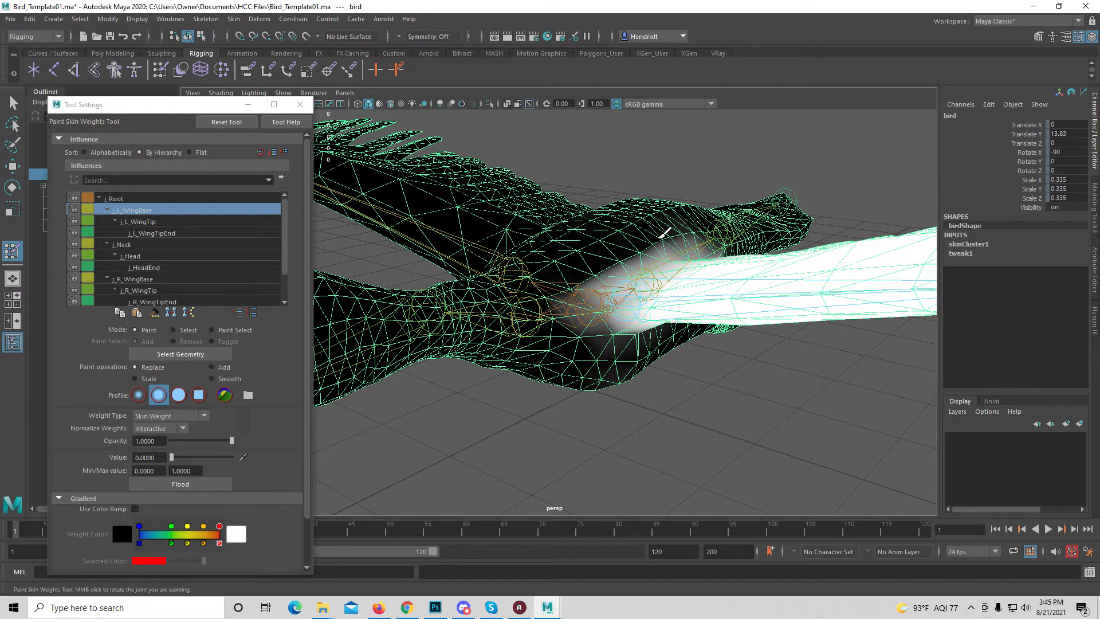
{"action": "mouse_move", "coordinate": [684, 230]}
{"action": "left_mouse_down", "text": "alt"}
{"action": "mouse_move", "coordinate": [635, 331]}
{"action": "mouse_move", "coordinate": [545, 300]}
{"action": "mouse_move", "coordinate": [452, 288]}
{"action": "left_mouse_up", "text": "alt"}
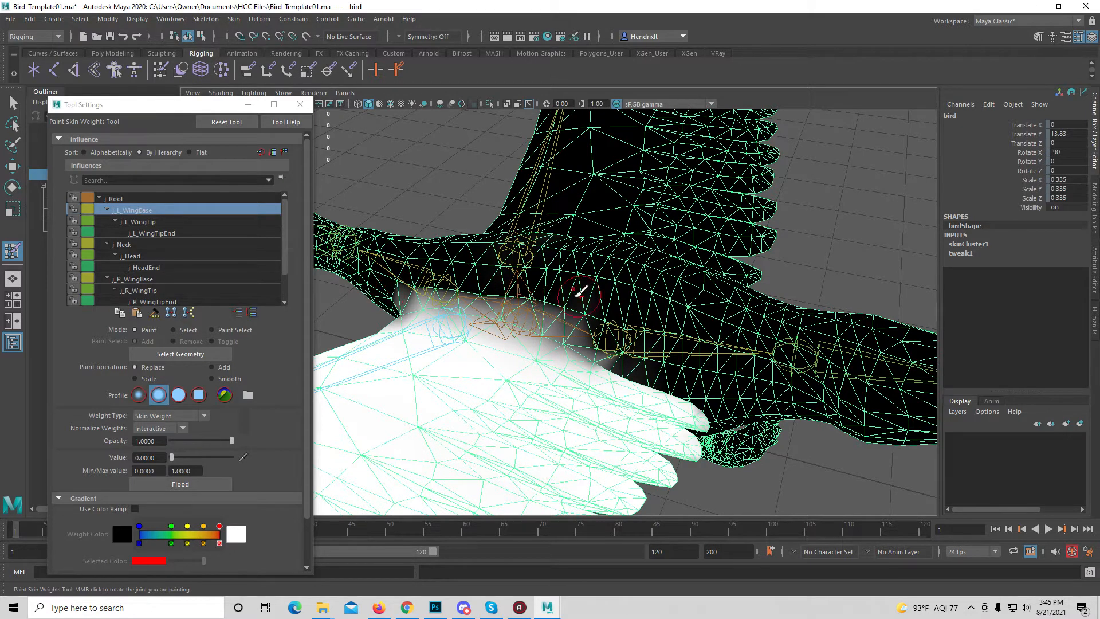
Select the j_Tail influence and paint its weight off the side of the rear body at value 0
{"action": "scroll", "coordinate": [597, 291], "scroll_direction": "down", "scroll_amount": 4}
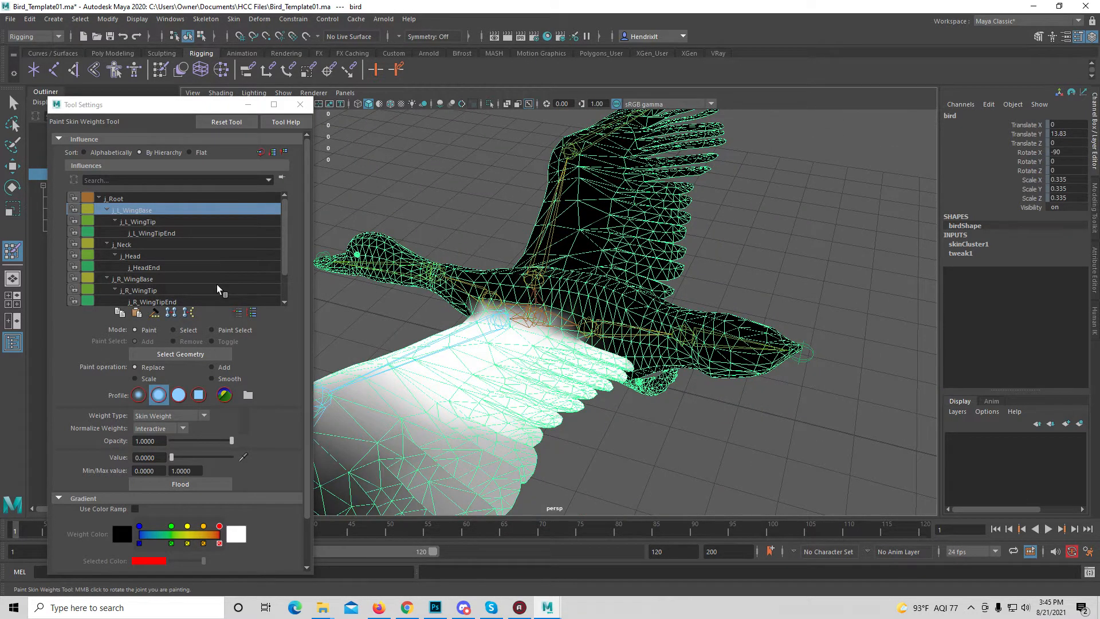
{"action": "scroll", "coordinate": [281, 255], "scroll_direction": "down", "scroll_amount": 2}
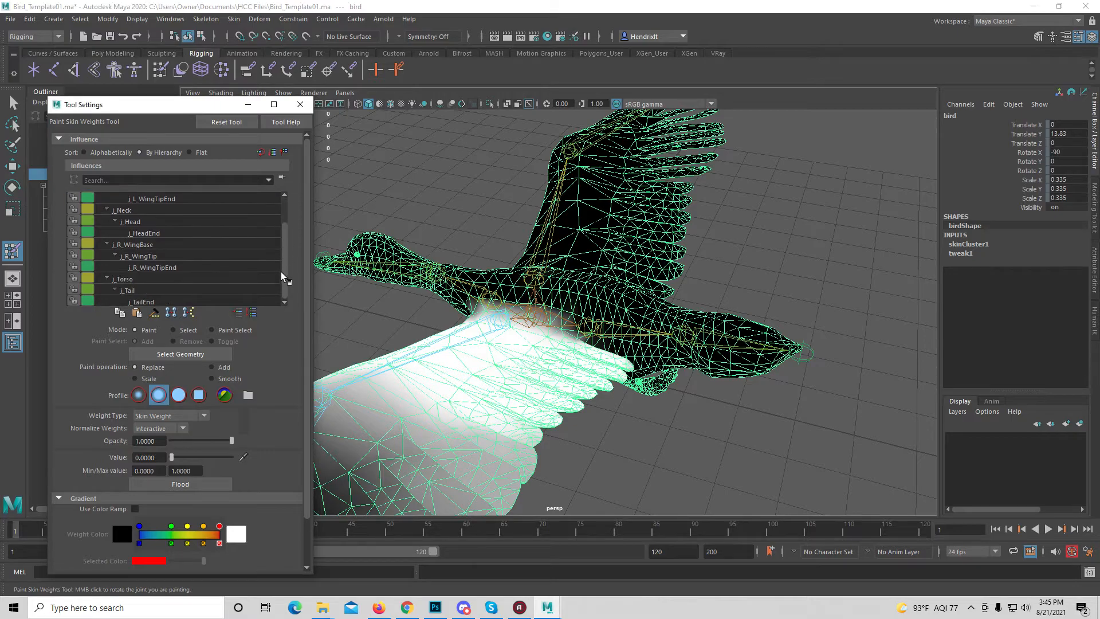
{"action": "left_click", "coordinate": [161, 290]}
{"action": "left_click_drag", "start_coordinate": [630, 366], "coordinate": [636, 332], "text": "alt"}
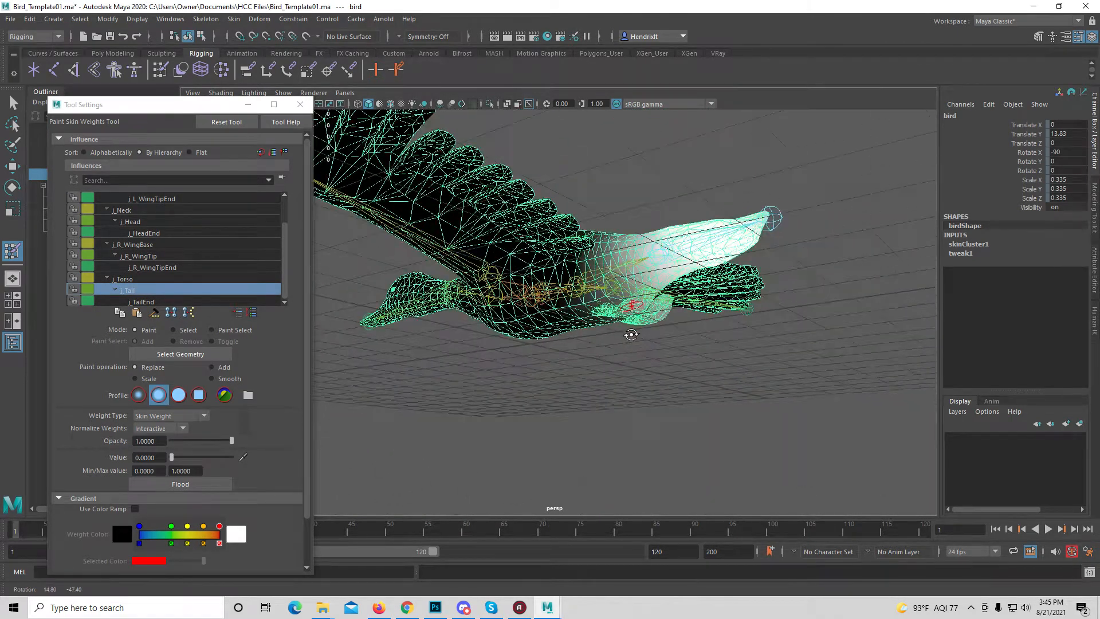
{"action": "scroll", "coordinate": [667, 244], "scroll_direction": "up", "scroll_amount": 5}
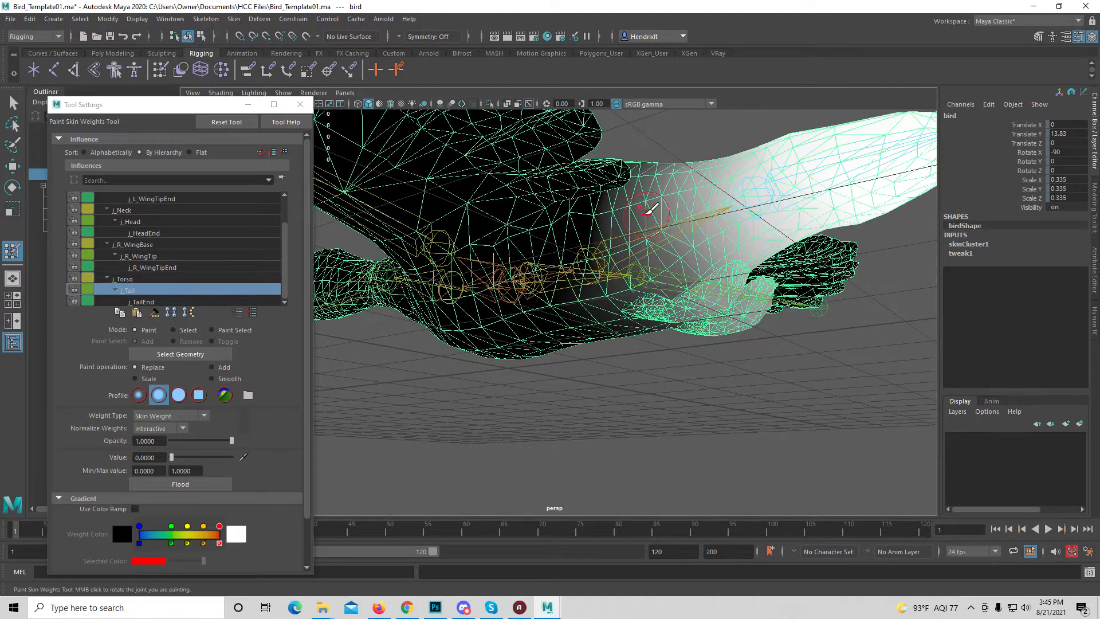
{"action": "mouse_move", "coordinate": [630, 212]}
{"action": "left_mouse_down"}
{"action": "mouse_move", "coordinate": [630, 269]}
{"action": "mouse_move", "coordinate": [601, 233]}
{"action": "mouse_move", "coordinate": [613, 264]}
{"action": "left_mouse_up"}
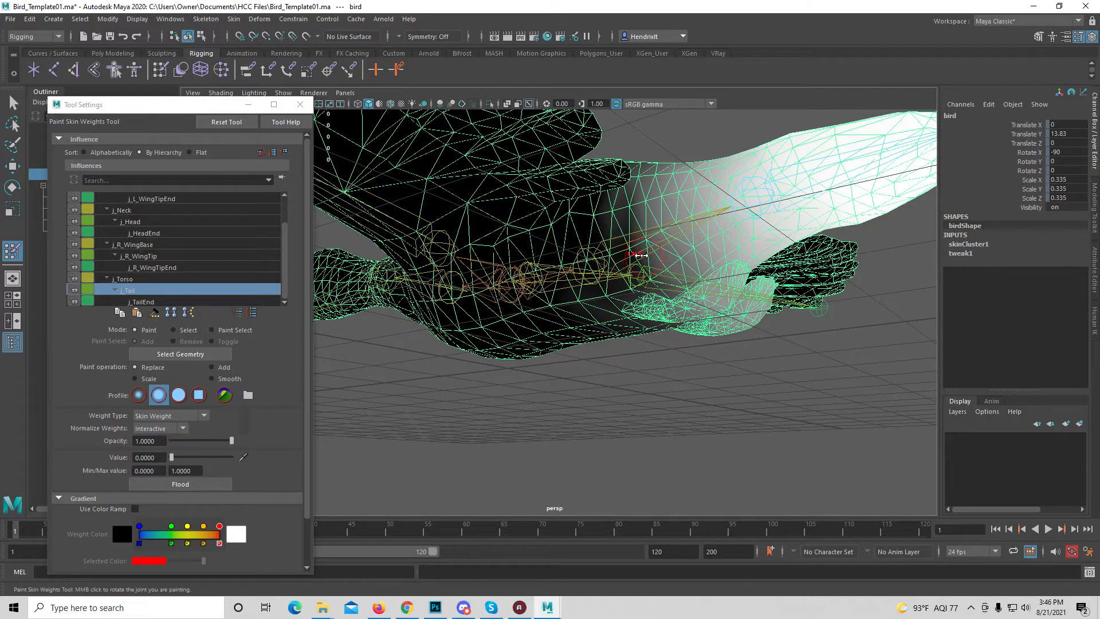
{"action": "mouse_move", "coordinate": [655, 249]}
{"action": "left_mouse_down"}
{"action": "mouse_move", "coordinate": [667, 258]}
{"action": "mouse_move", "coordinate": [625, 229]}
{"action": "mouse_move", "coordinate": [653, 184]}
{"action": "mouse_move", "coordinate": [695, 275]}
{"action": "mouse_move", "coordinate": [680, 252]}
{"action": "mouse_move", "coordinate": [683, 288]}
{"action": "mouse_move", "coordinate": [633, 315]}
{"action": "mouse_move", "coordinate": [573, 216]}
{"action": "left_mouse_up"}
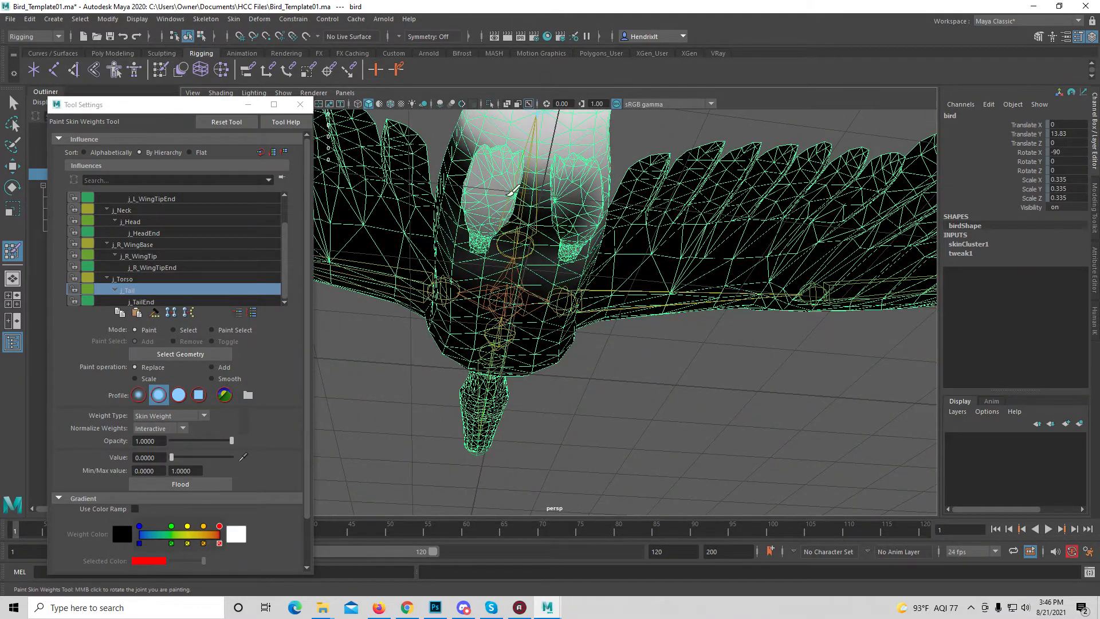
Paint out the j_Tail weight on both legs and feet and the surrounding rear underside, leaving only the tail influenced
{"action": "mouse_move", "coordinate": [487, 195]}
{"action": "left_mouse_down", "text": "alt"}
{"action": "mouse_move", "coordinate": [607, 289]}
{"action": "mouse_move", "coordinate": [726, 290]}
{"action": "mouse_move", "coordinate": [684, 313]}
{"action": "left_mouse_up", "text": "alt"}
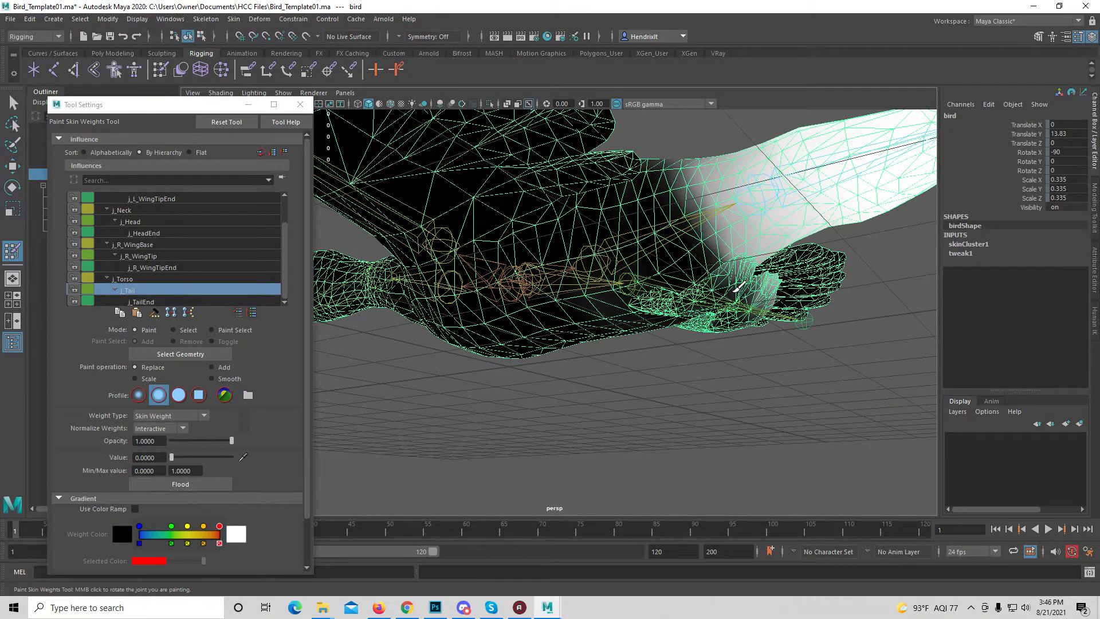
{"action": "left_click_drag", "start_coordinate": [738, 287], "coordinate": [730, 309]}
{"action": "left_click_drag", "start_coordinate": [690, 277], "coordinate": [601, 291], "text": "alt"}
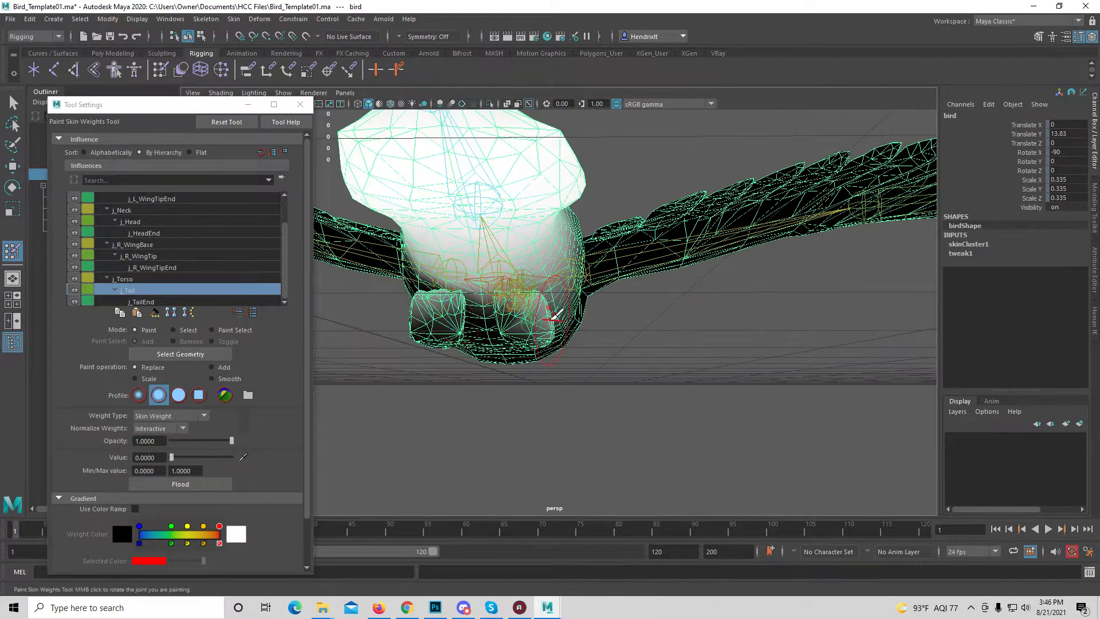
{"action": "mouse_move", "coordinate": [550, 318]}
{"action": "left_mouse_down"}
{"action": "mouse_move", "coordinate": [539, 323]}
{"action": "mouse_move", "coordinate": [576, 248]}
{"action": "left_mouse_up"}
{"action": "mouse_move", "coordinate": [584, 292]}
{"action": "left_mouse_down", "text": "alt"}
{"action": "mouse_move", "coordinate": [479, 306]}
{"action": "mouse_move", "coordinate": [444, 343]}
{"action": "mouse_move", "coordinate": [426, 227]}
{"action": "mouse_move", "coordinate": [453, 235]}
{"action": "mouse_move", "coordinate": [391, 217]}
{"action": "left_mouse_up", "text": "alt"}
{"action": "mouse_move", "coordinate": [481, 301]}
{"action": "left_mouse_down", "text": "alt"}
{"action": "mouse_move", "coordinate": [515, 340]}
{"action": "mouse_move", "coordinate": [463, 323]}
{"action": "mouse_move", "coordinate": [553, 295]}
{"action": "mouse_move", "coordinate": [604, 261]}
{"action": "mouse_move", "coordinate": [625, 270]}
{"action": "left_mouse_up", "text": "alt"}
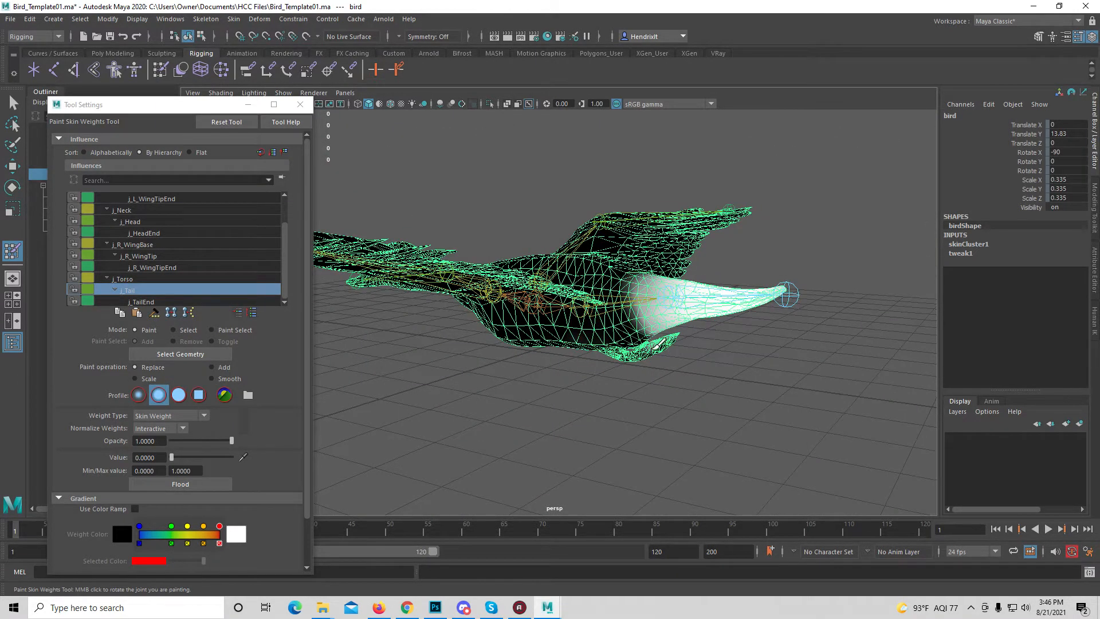
{"action": "mouse_move", "coordinate": [671, 345]}
{"action": "left_mouse_down", "text": "alt"}
{"action": "mouse_move", "coordinate": [522, 358]}
{"action": "mouse_move", "coordinate": [535, 229]}
{"action": "left_mouse_up", "text": "alt"}
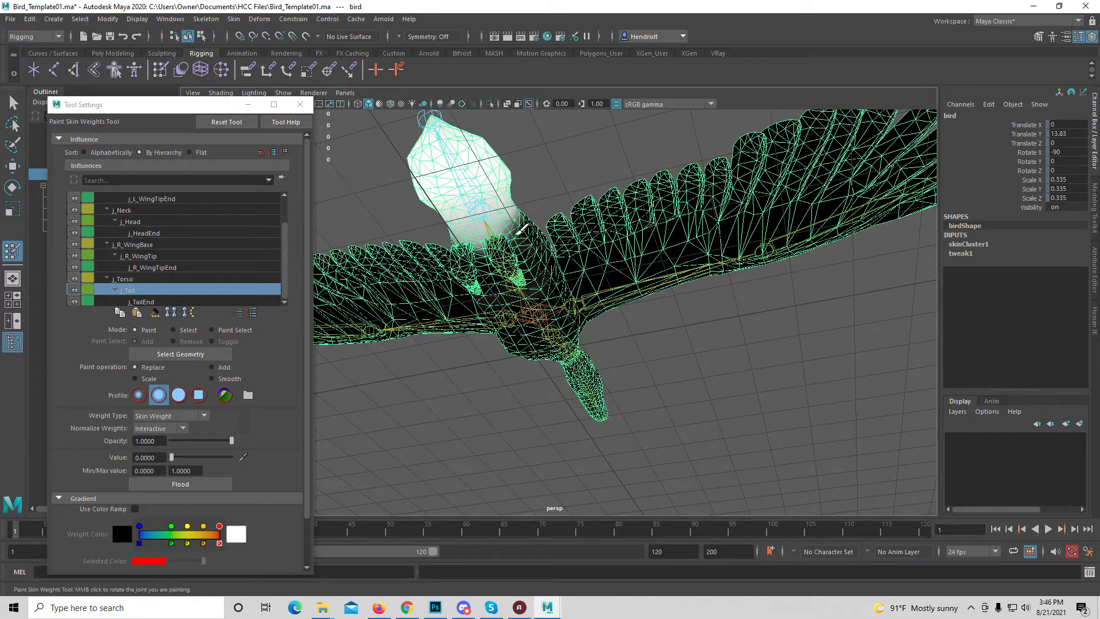
{"action": "left_click_drag", "start_coordinate": [426, 252], "coordinate": [533, 301], "text": "alt"}
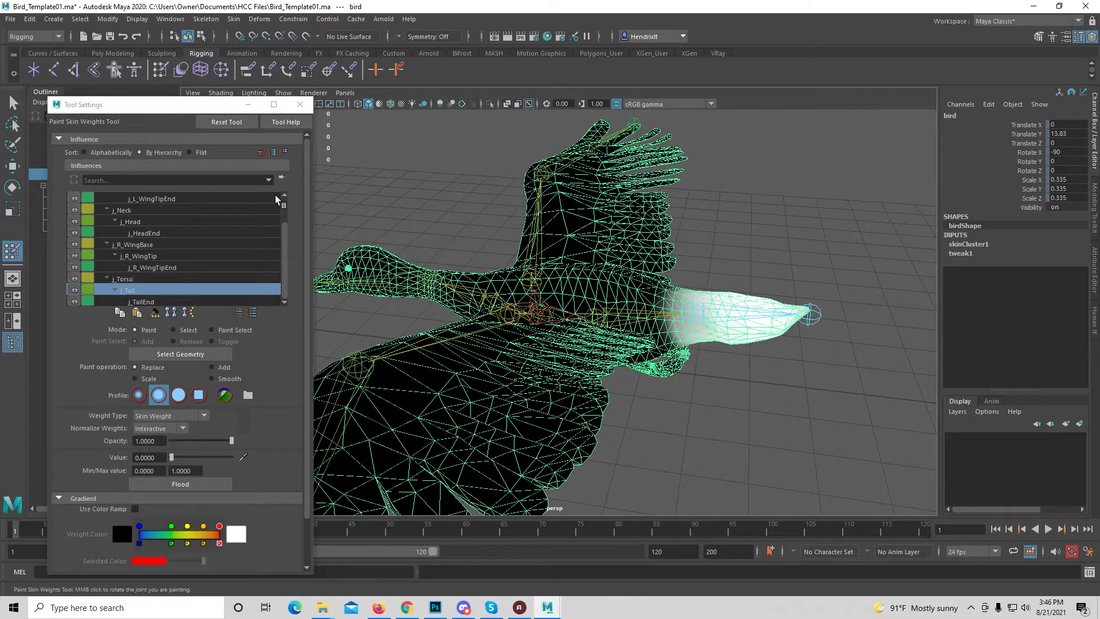
Leave skin weight painting and test the left wing's deformation by rotating j_L_WingBase about -22 degrees in Z, undoing the rotation
{"action": "left_click", "coordinate": [300, 105]}
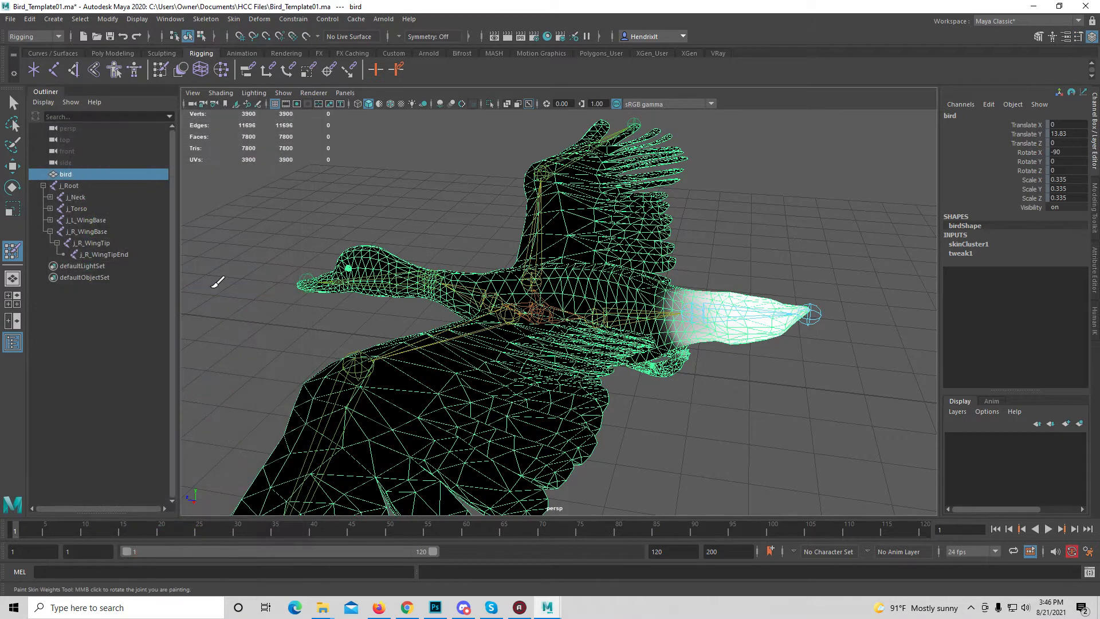
{"action": "left_click", "coordinate": [12, 165]}
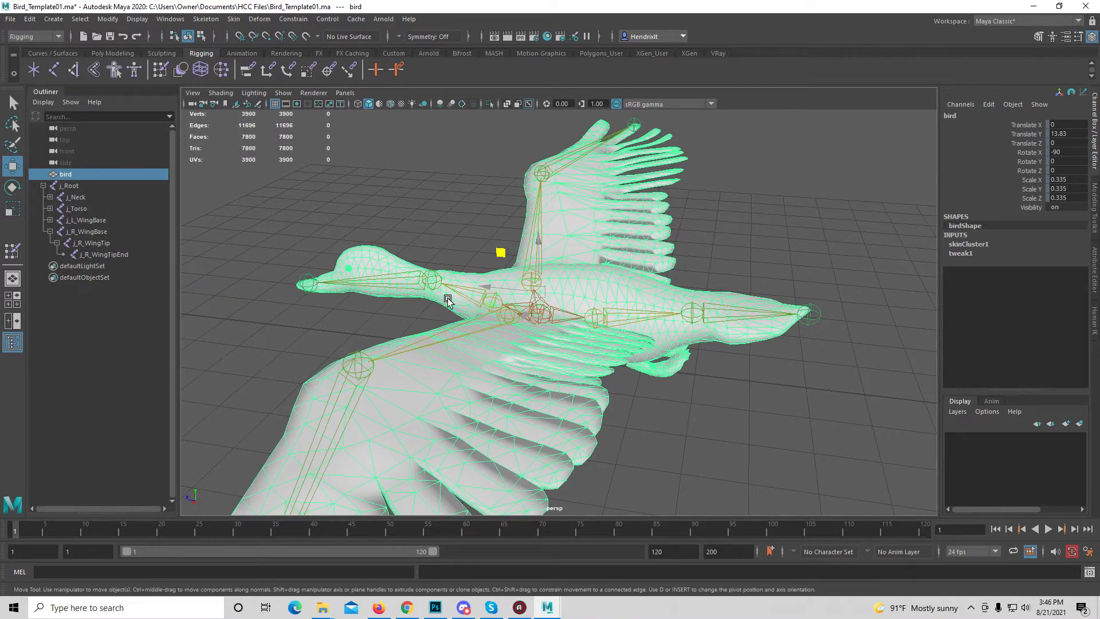
{"action": "left_click", "coordinate": [418, 344]}
{"action": "left_click", "coordinate": [459, 339]}
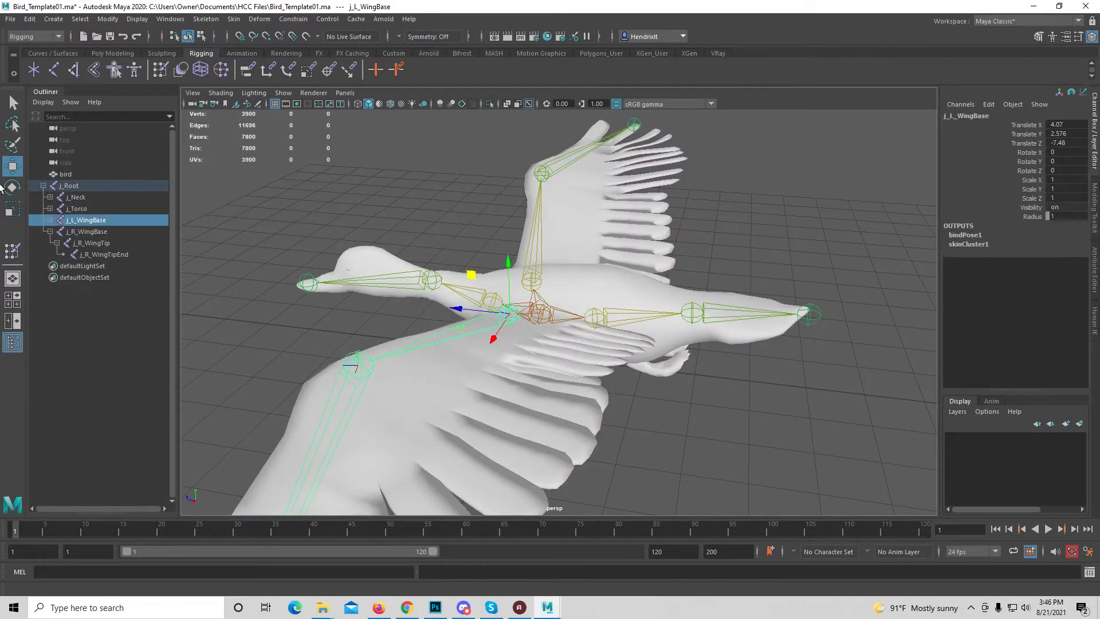
{"action": "left_click", "coordinate": [12, 186]}
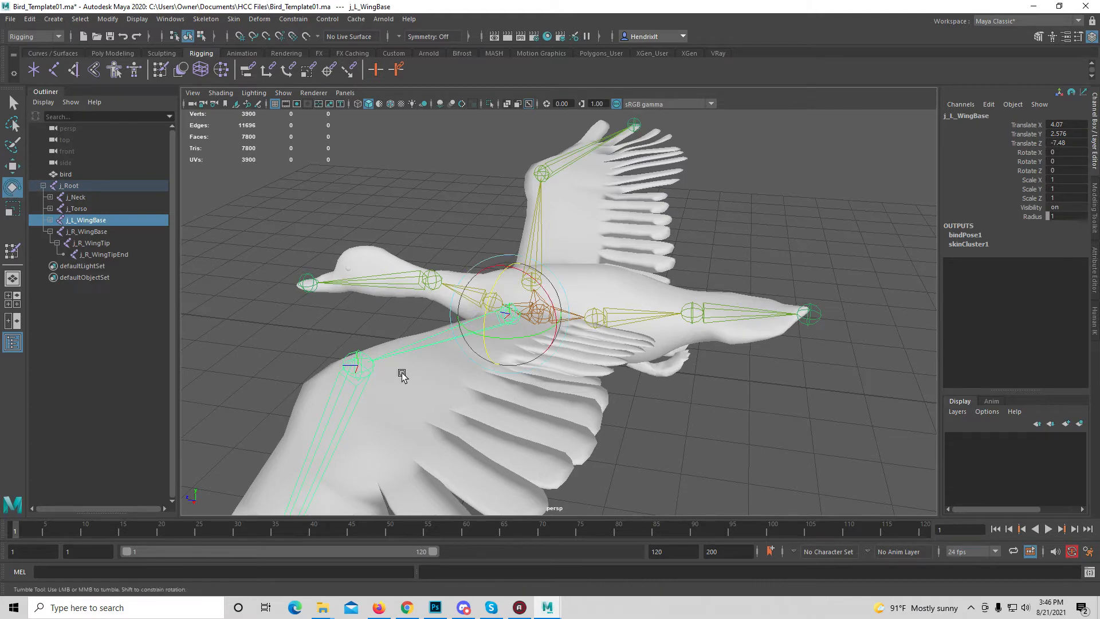
{"action": "left_click_drag", "start_coordinate": [401, 373], "coordinate": [640, 311], "text": "alt"}
{"action": "key", "text": "ctrl+z"}
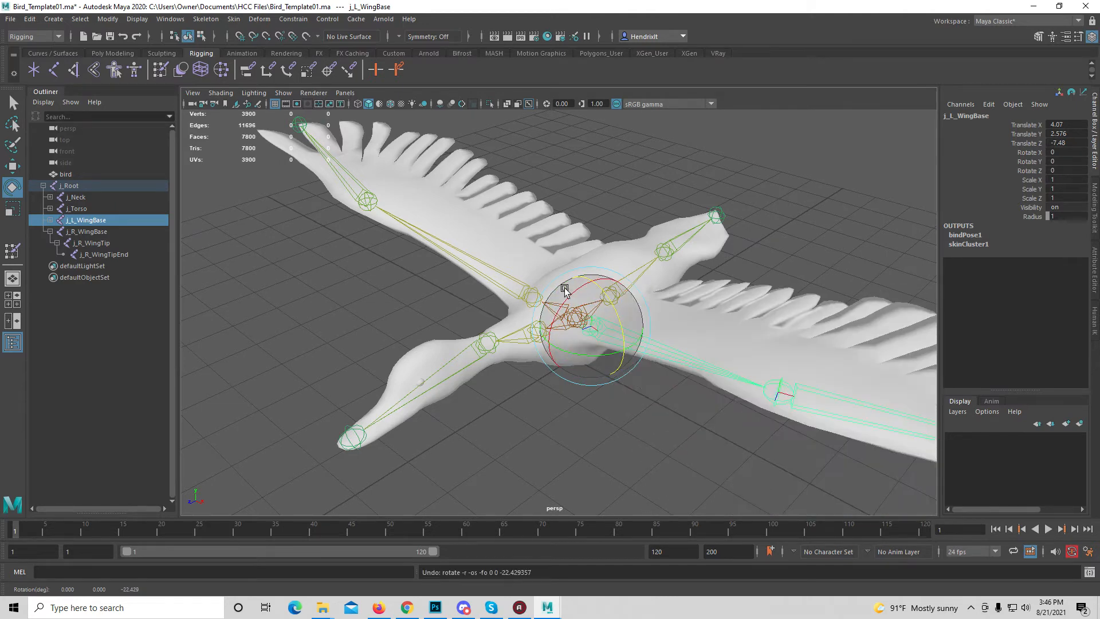
Select both wing base joints, test the wing seams by rotating the wings upward together in Z, and undo the rotation
{"action": "left_click", "coordinate": [510, 278], "text": "shift"}
{"action": "left_click_drag", "start_coordinate": [528, 360], "coordinate": [586, 340], "text": "alt"}
{"action": "left_click_drag", "start_coordinate": [518, 252], "coordinate": [532, 232]}
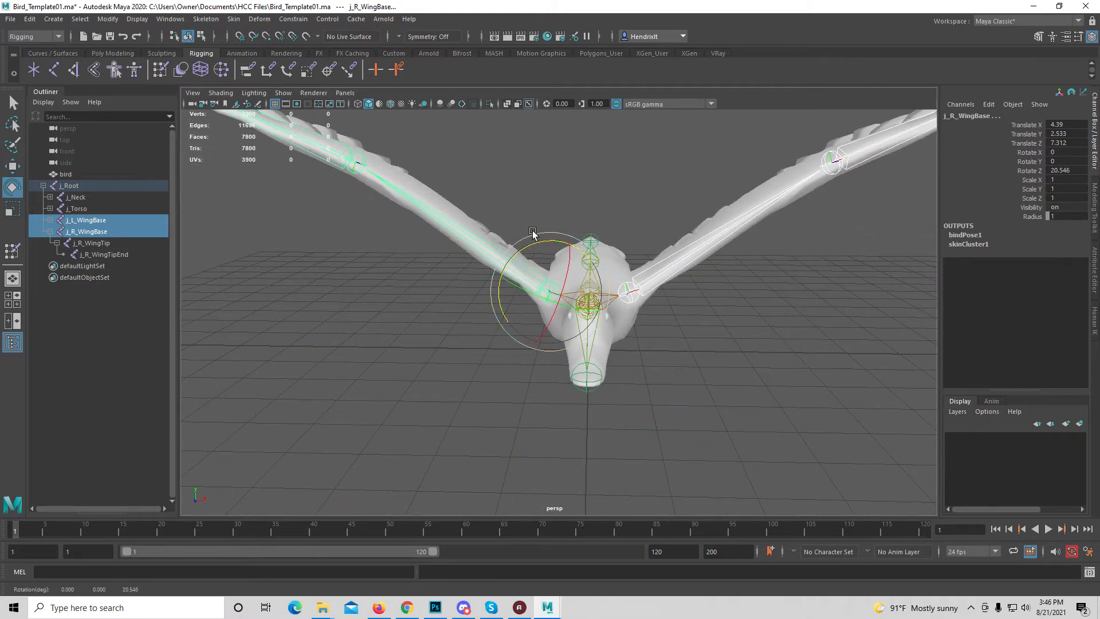
{"action": "key", "text": "ctrl+z"}
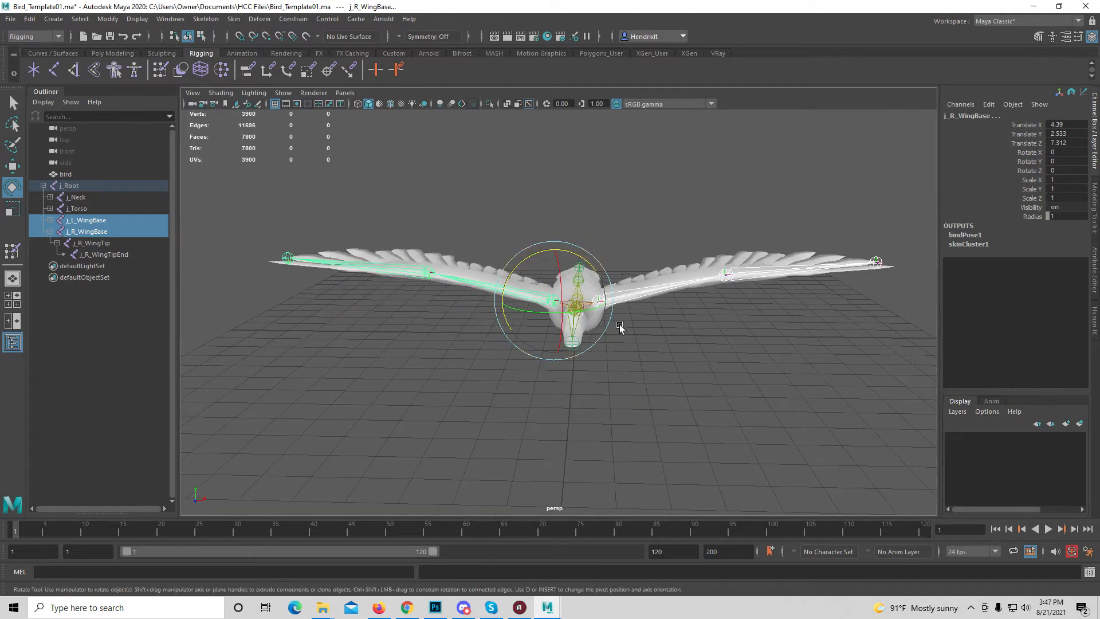
Test the tail's deformation by rotating j_Tail about 12 degrees in Z, and undo the rotation
{"action": "left_click_drag", "start_coordinate": [673, 378], "coordinate": [562, 385], "text": "alt"}
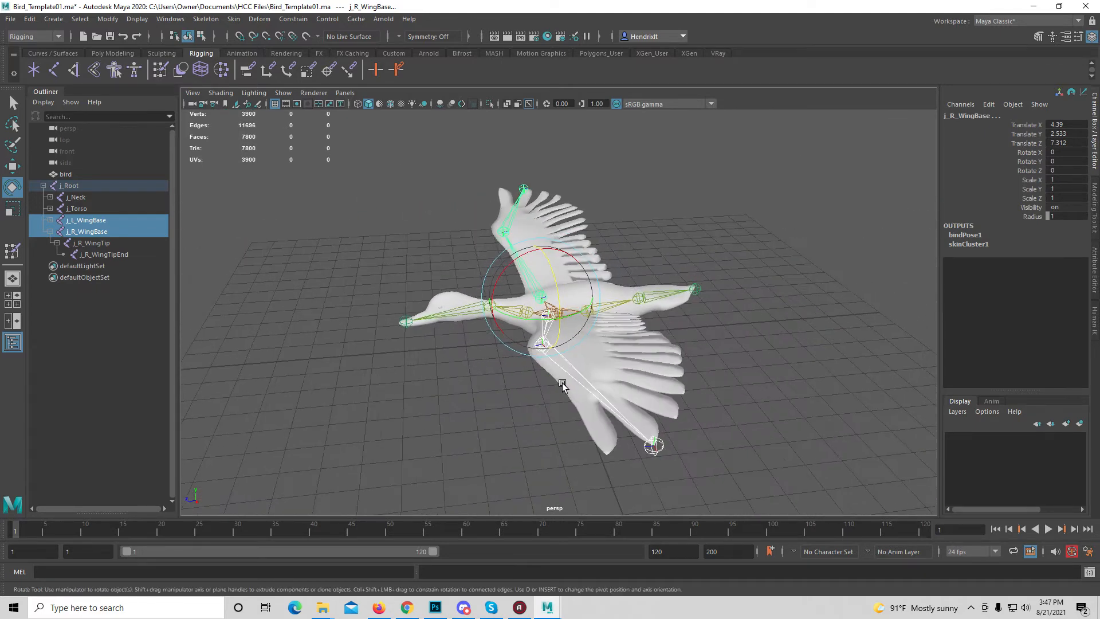
{"action": "left_click", "coordinate": [638, 303]}
{"action": "mouse_move", "coordinate": [624, 252]}
{"action": "left_mouse_down"}
{"action": "mouse_move", "coordinate": [672, 245]}
{"action": "mouse_move", "coordinate": [598, 248]}
{"action": "mouse_move", "coordinate": [614, 251]}
{"action": "left_mouse_up"}
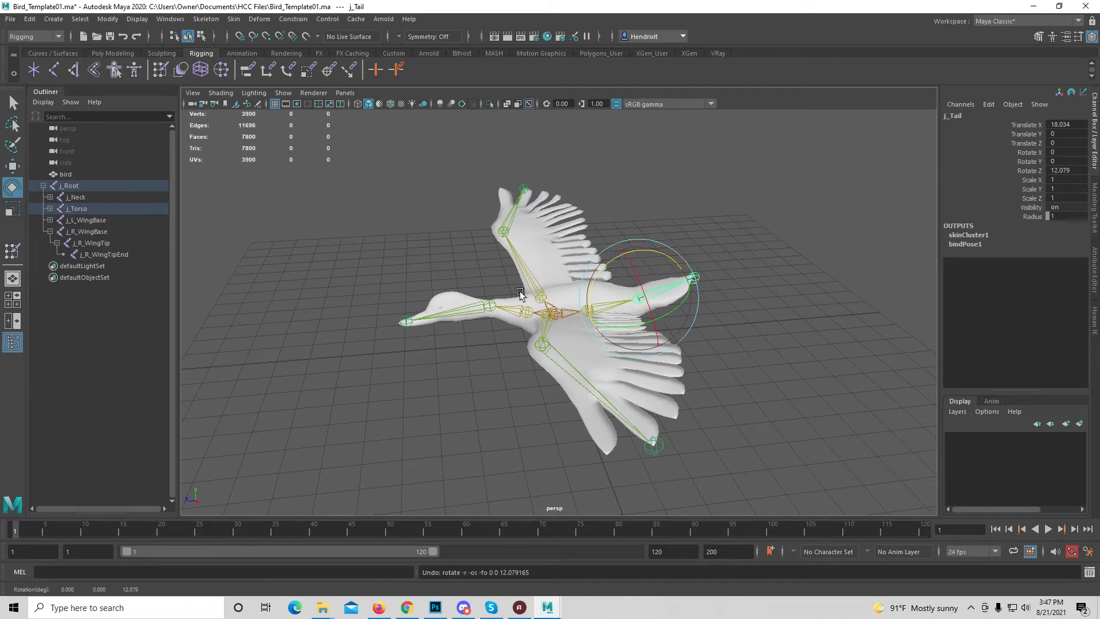
Test j_Head by rotating it about -27 degrees in Z and about 57 degrees in Y, undoing each rotation and clearing the selection
{"action": "left_click", "coordinate": [481, 310]}
{"action": "mouse_move", "coordinate": [475, 270]}
{"action": "left_mouse_down"}
{"action": "mouse_move", "coordinate": [455, 278]}
{"action": "mouse_move", "coordinate": [474, 274]}
{"action": "left_mouse_up"}
{"action": "key", "text": "ctrl+z"}
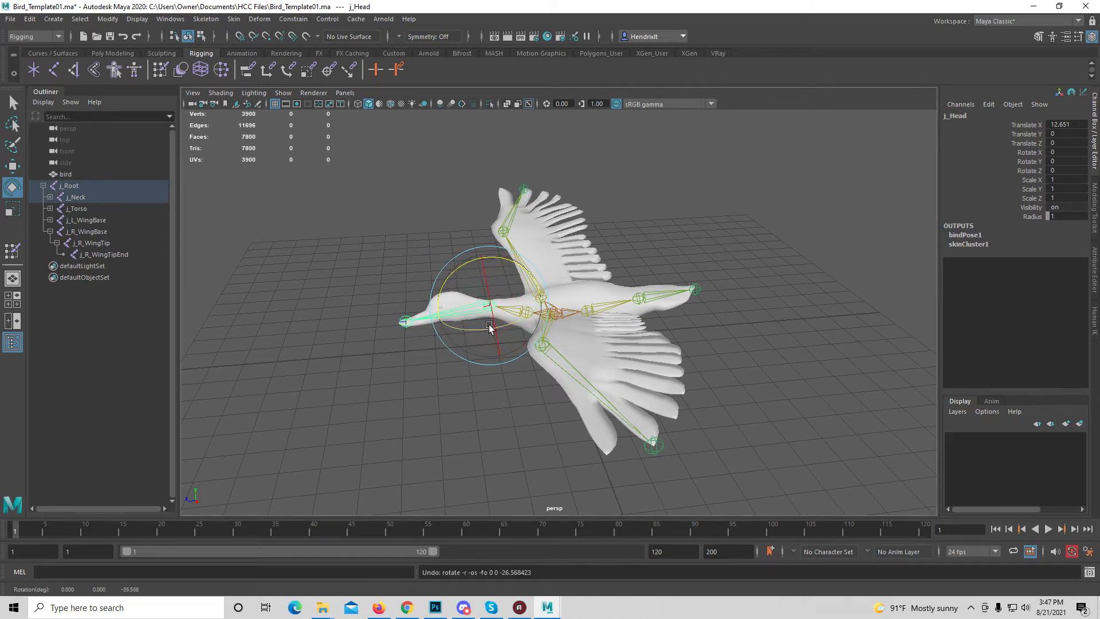
{"action": "left_click_drag", "start_coordinate": [510, 328], "coordinate": [550, 317]}
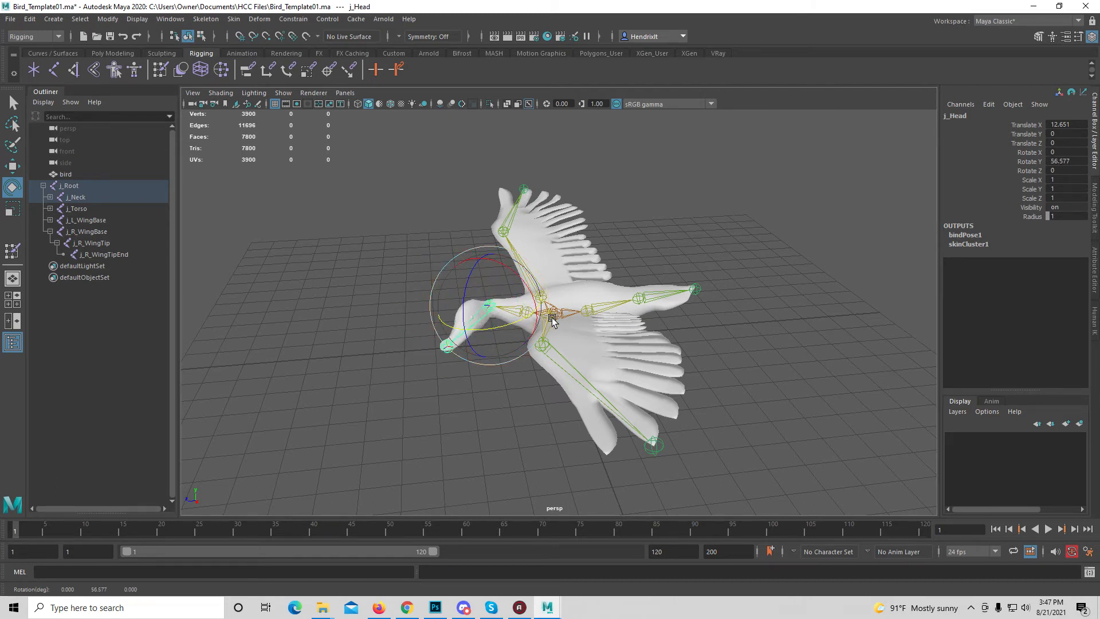
{"action": "key", "text": "ctrl+z"}
{"action": "left_click_drag", "start_coordinate": [519, 367], "coordinate": [590, 388], "text": "alt"}
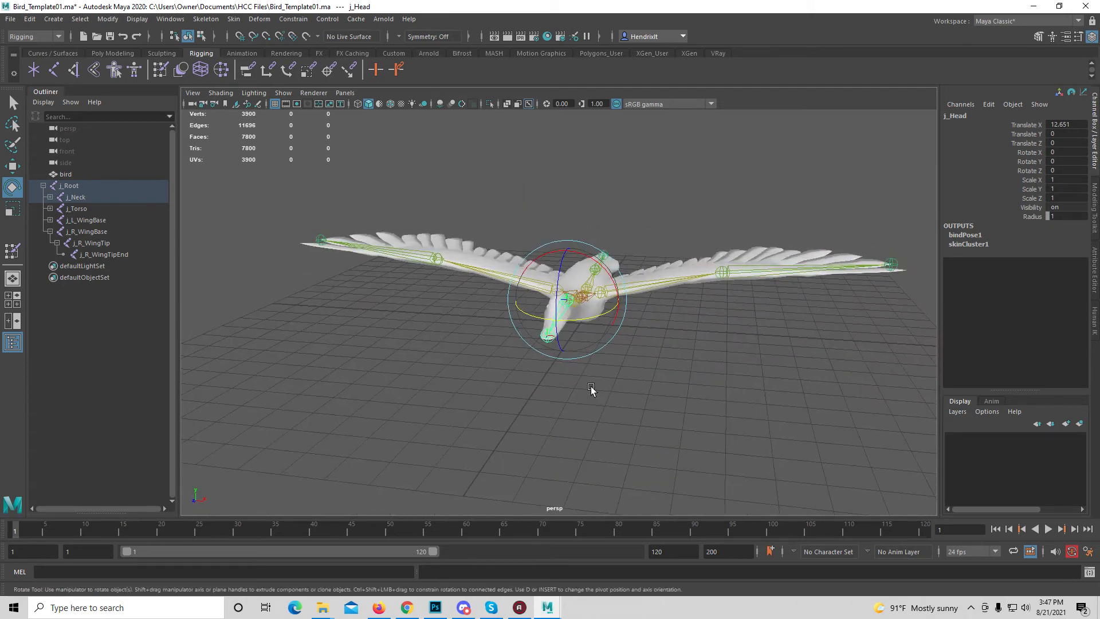
{"action": "left_click", "coordinate": [671, 350]}
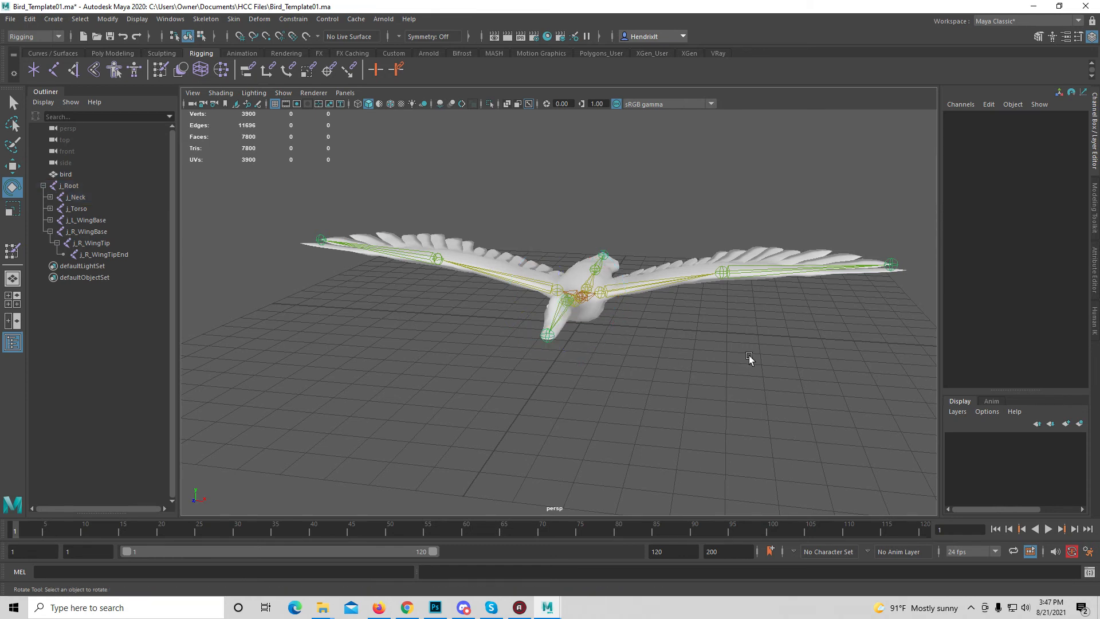